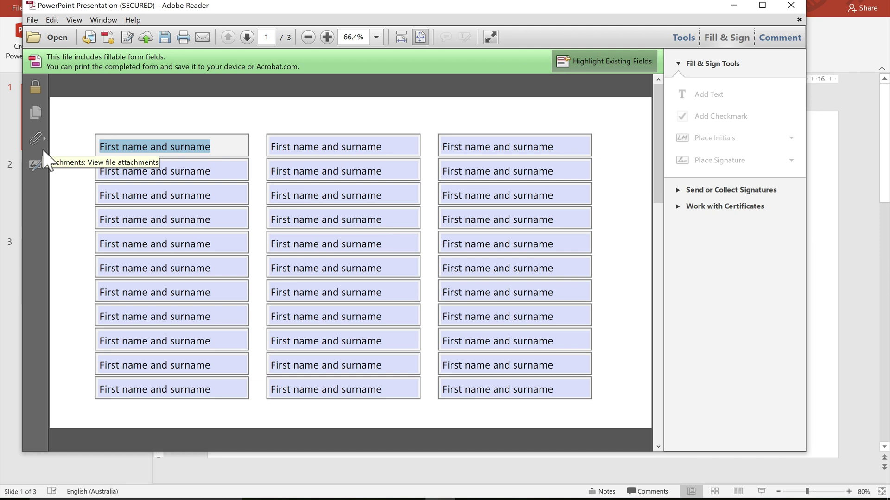
Step: Enter sample names in the first two form fields, then page through both matching certificate banners
type("John Smith")
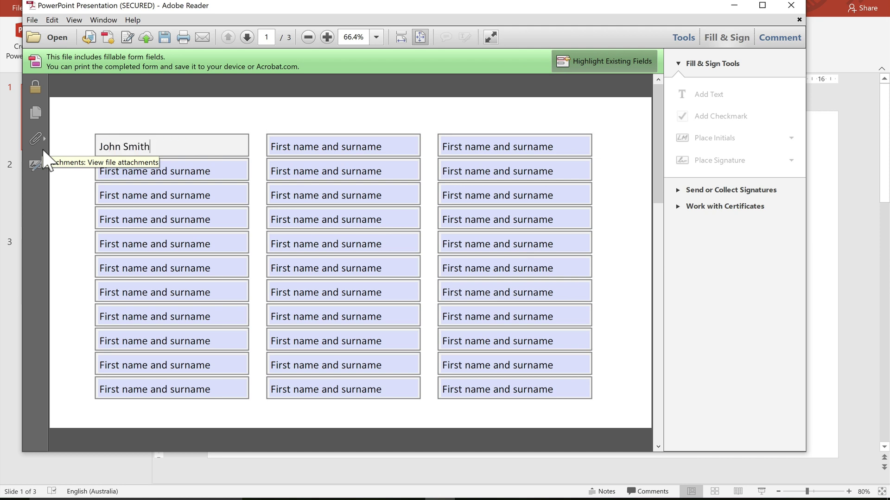
left_click_drag(216, 175, 63, 179)
key("BackSpace")
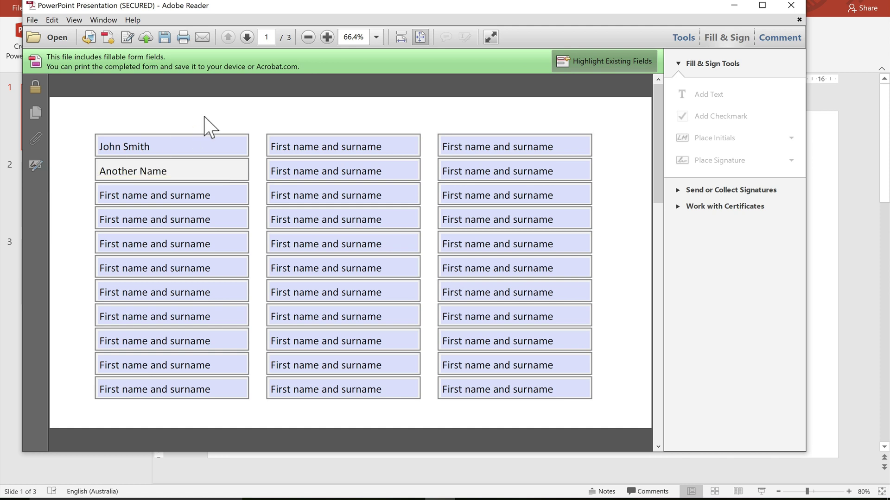
left_click(185, 123)
left_click(247, 38)
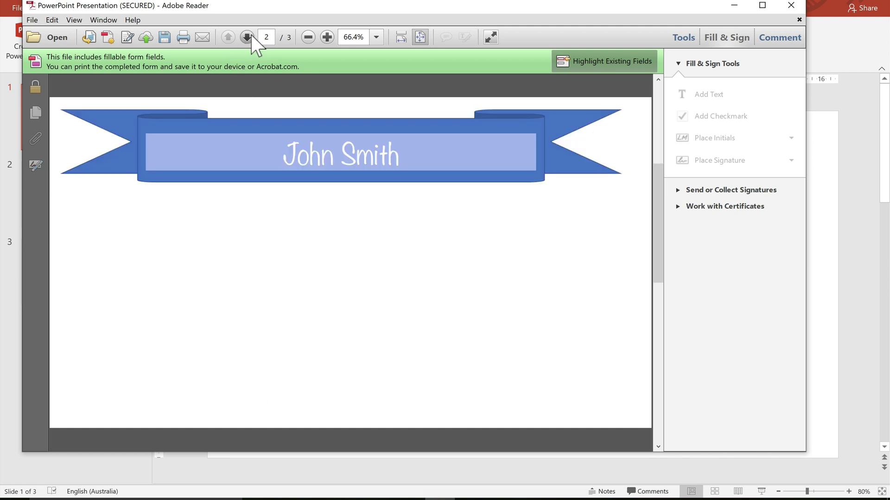
left_click(247, 37)
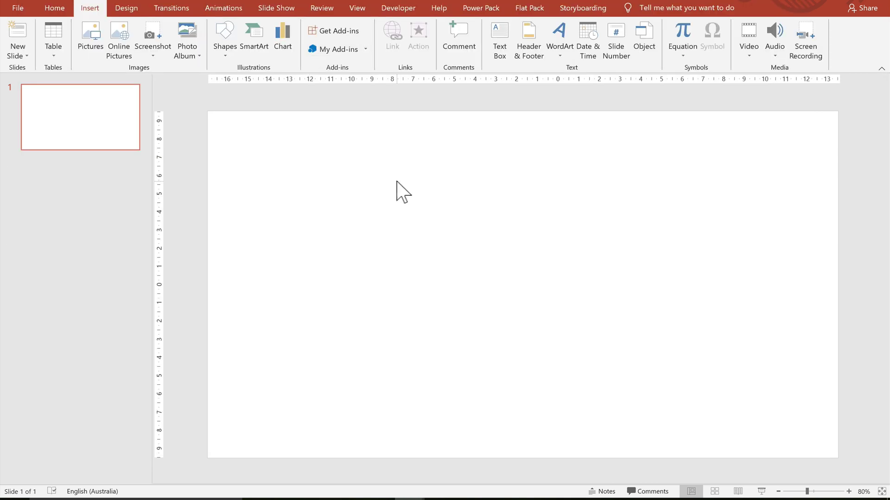
Step: Add a text box reading 'First name and surname' and drag it toward the slide's top-left
left_click(498, 49)
left_click(278, 166)
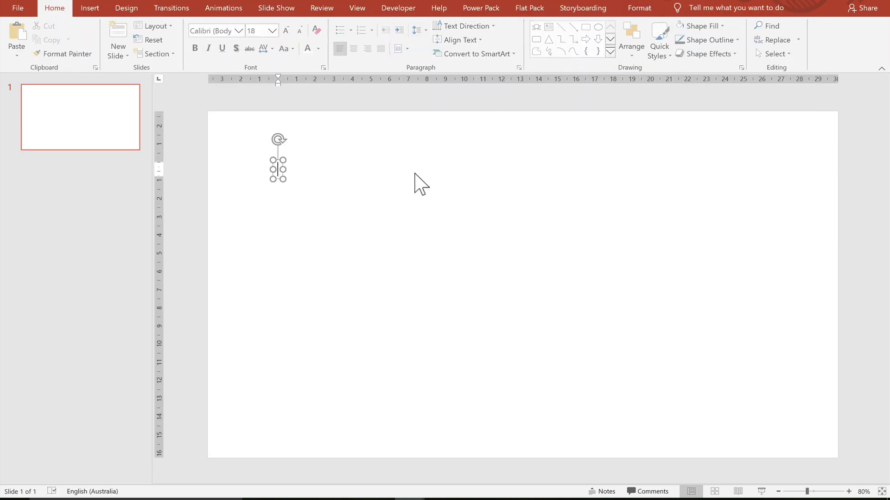
type("First name ans")
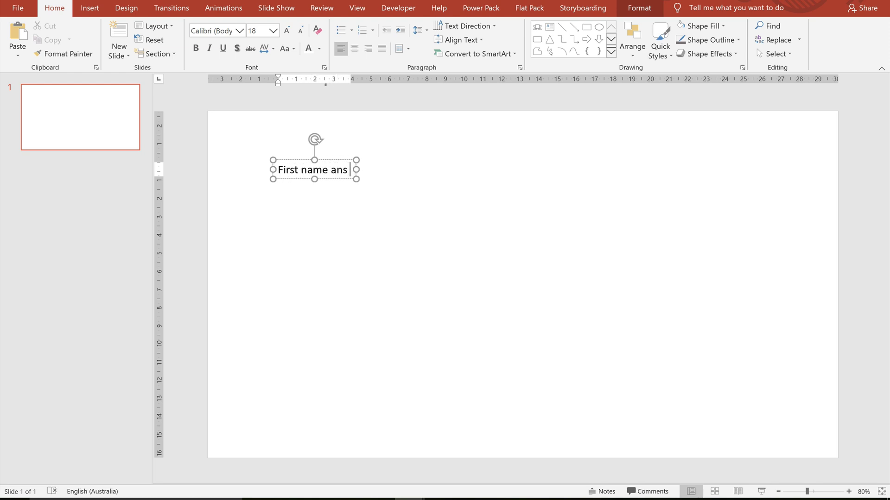
key("BackSpace")
type("d su")
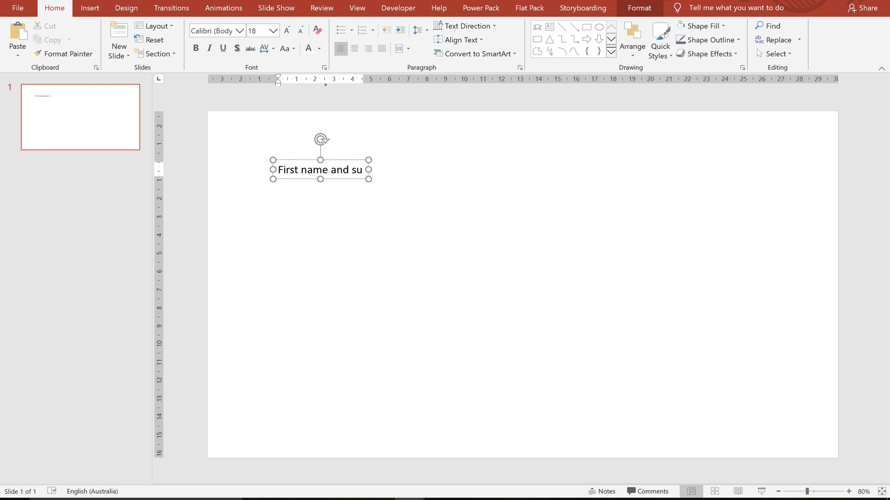
type("rname")
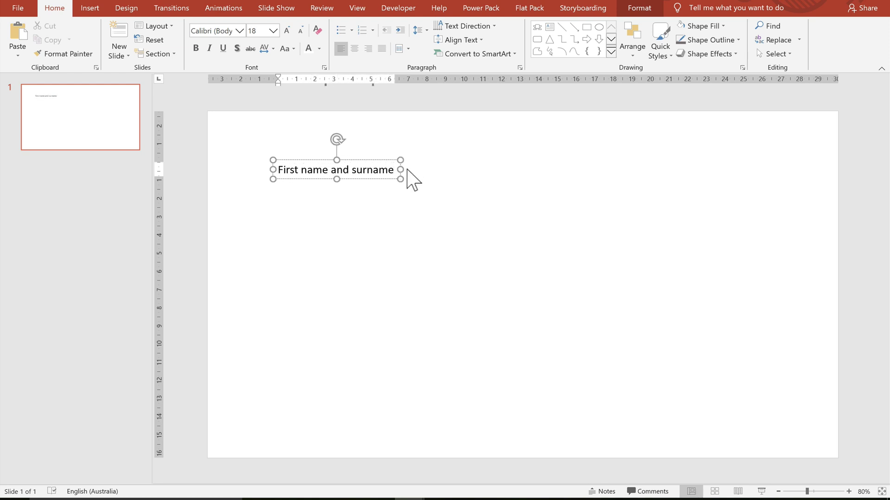
left_click(431, 176)
left_click(412, 179)
left_click_drag(377, 188, 348, 165)
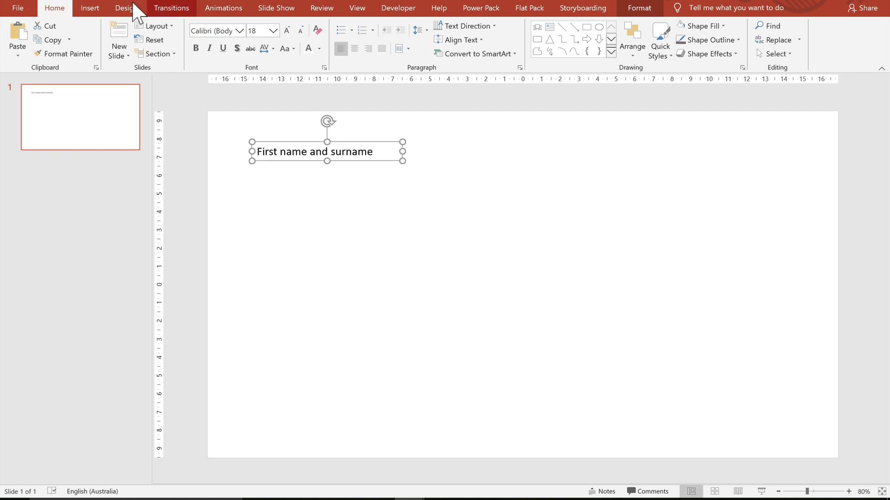
left_click(90, 8)
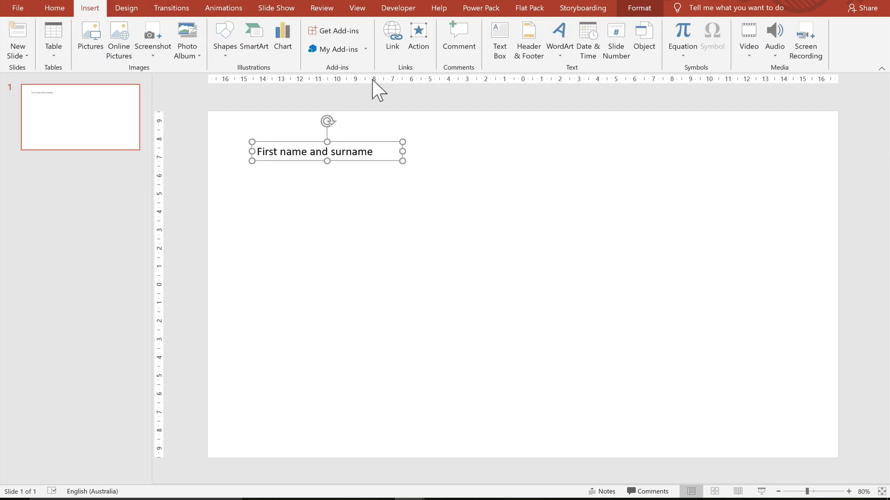
Step: Draw a rectangle over the name text and send it behind the text
left_click(232, 55)
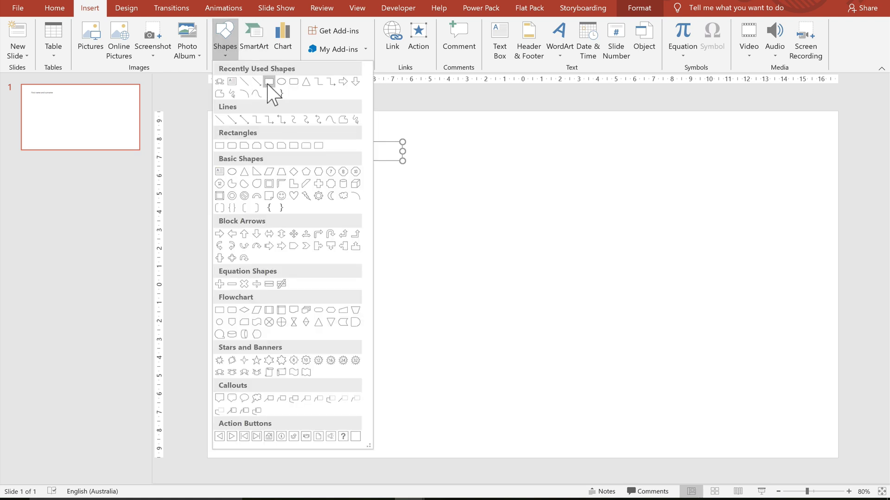
left_click(268, 82)
mouse_move(248, 179)
left_mouse_down()
mouse_move(409, 202)
mouse_move(386, 159)
left_mouse_up()
left_click(599, 40)
left_click(380, 160)
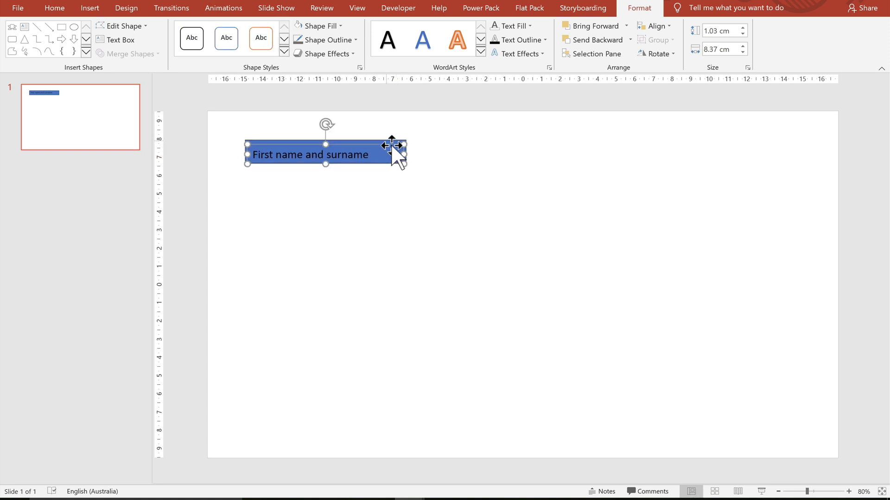
left_click(394, 151)
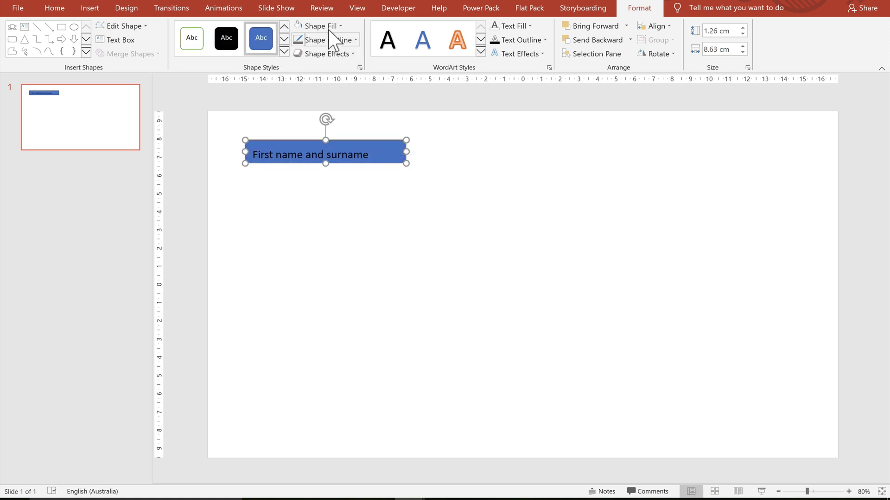
Step: Give the rectangle a light grey fill and a 2¼ pt dark grey outline, then nudge the box right
left_click(340, 28)
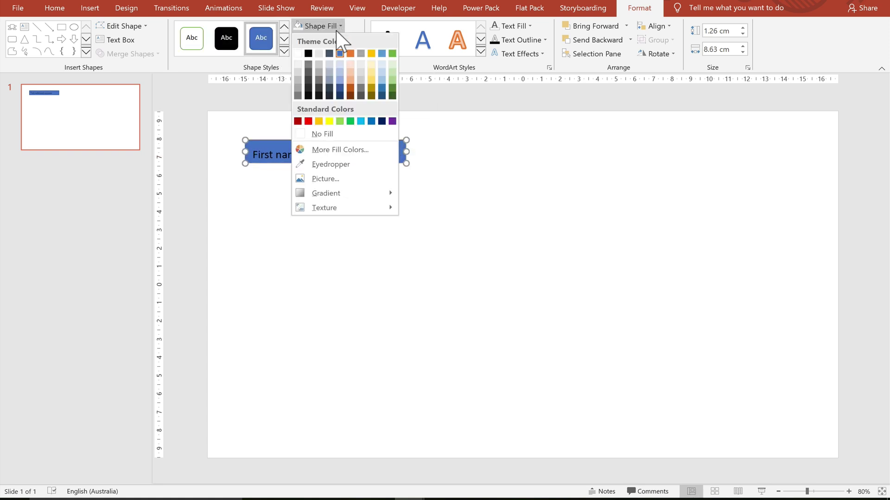
left_click(298, 65)
left_click(310, 41)
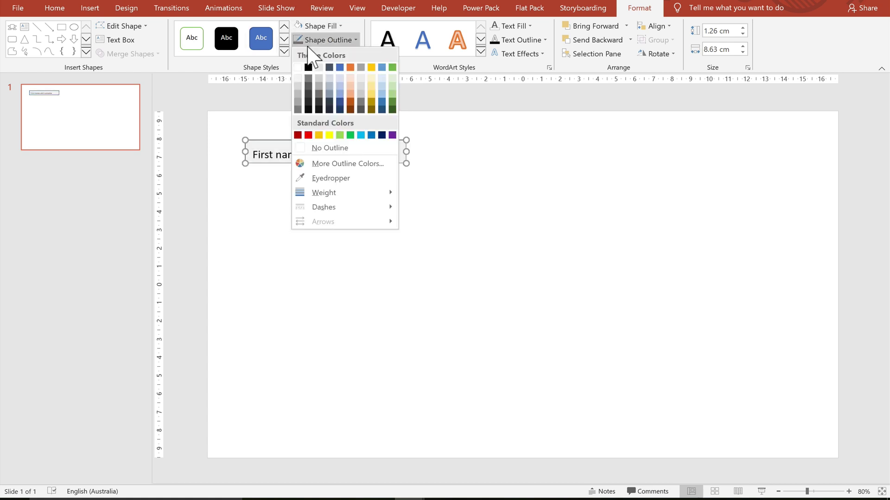
mouse_move(365, 197)
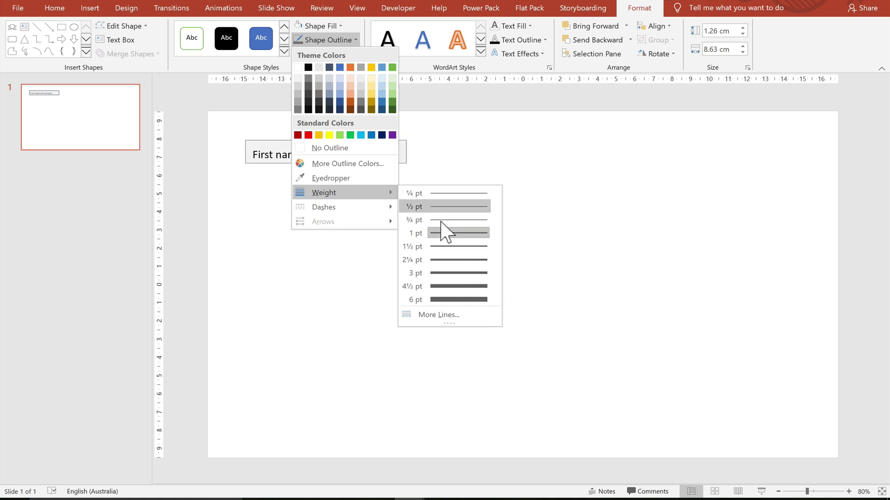
left_click(448, 259)
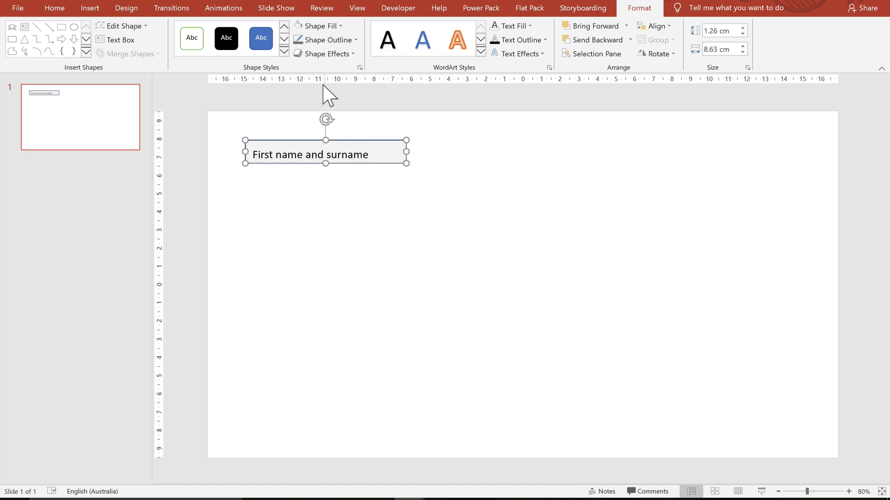
left_click(317, 42)
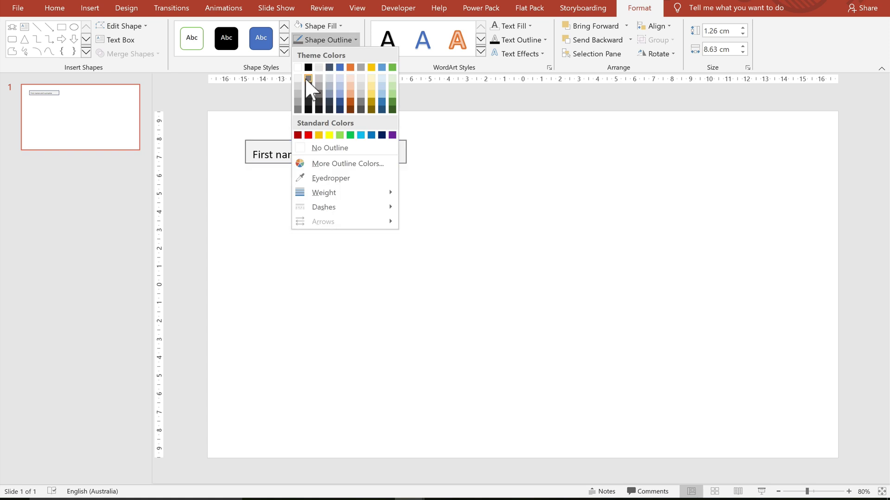
left_click(298, 110)
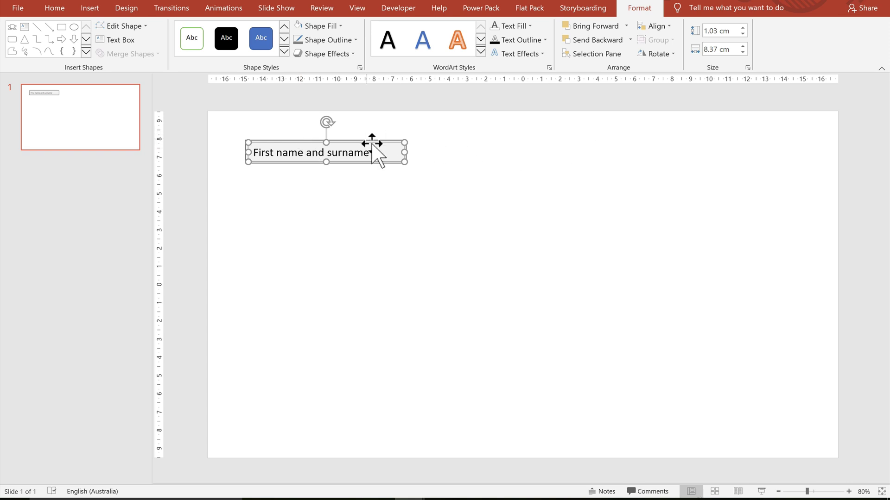
key("Escape")
left_click_drag(377, 159, 388, 170)
left_click(388, 170)
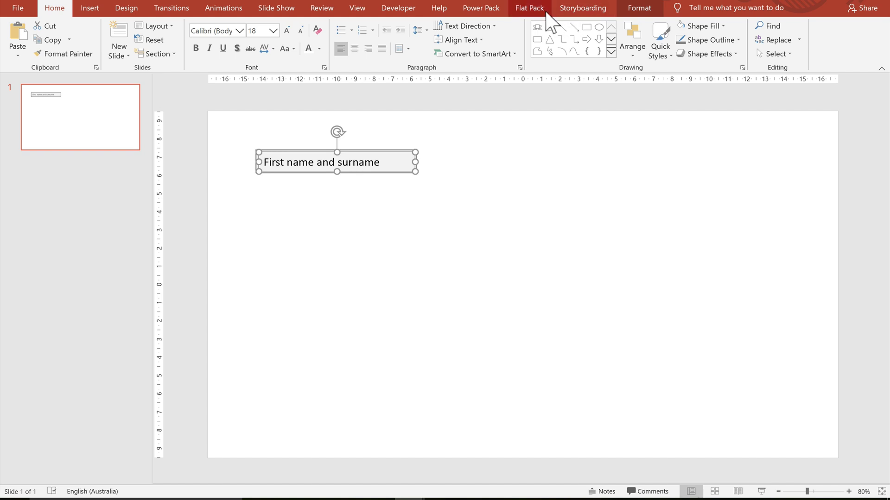
Step: Use Flat Pack to convert the name box into an unflattened PDF form field named 'name'
left_click(530, 8)
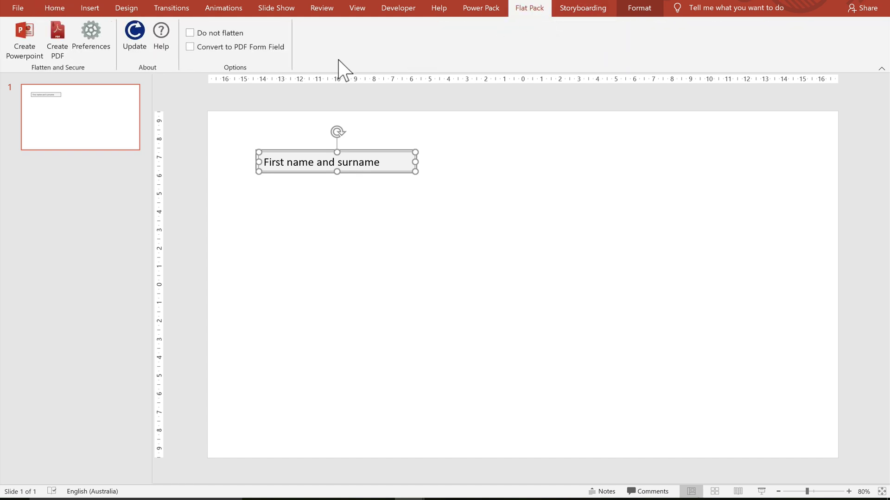
left_click(254, 51)
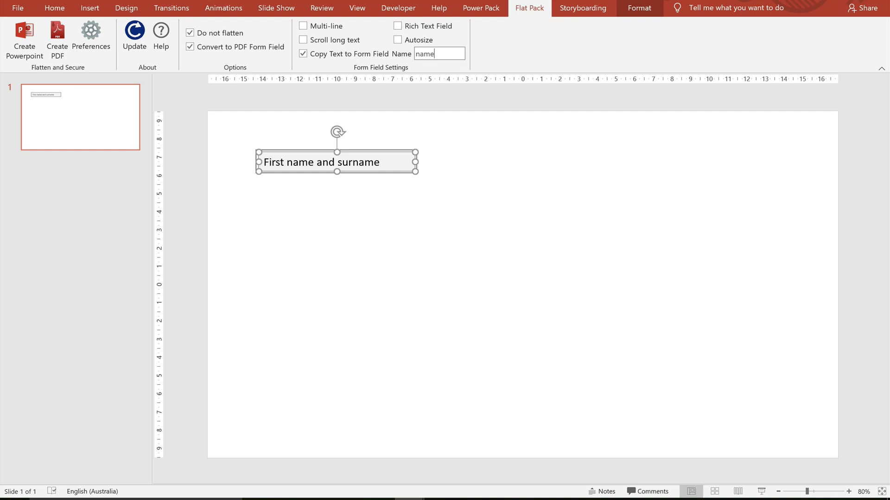
Step: Paste several copies of the name box, moving the last one to the slide's lower left
left_click(401, 106)
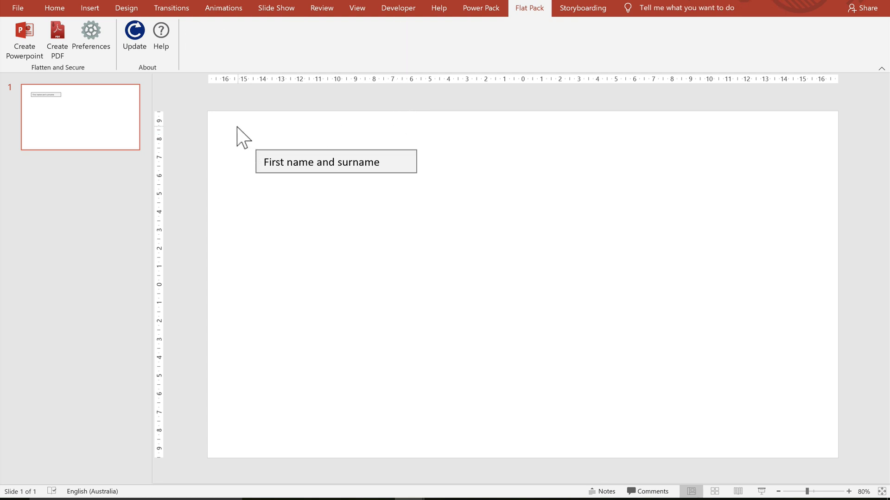
left_click_drag(236, 129, 502, 190)
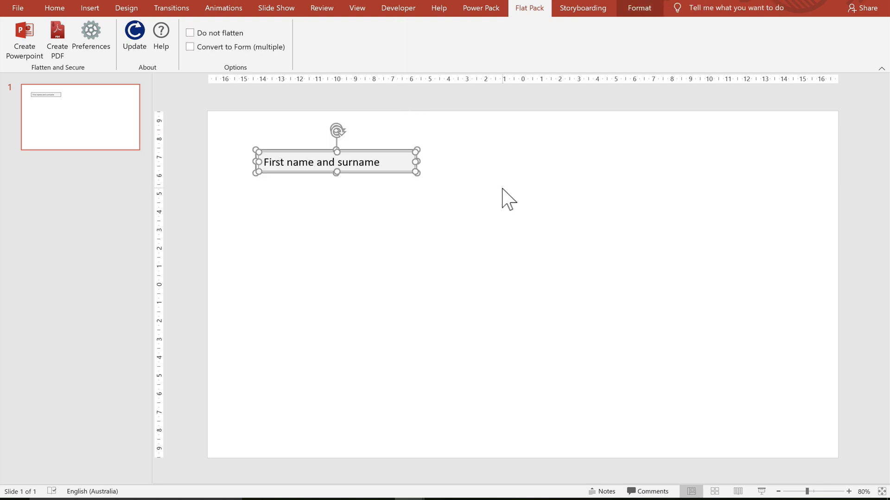
key("ctrl+v")
key("ctrl+v")
key("ctrl+v")
key("ctrl+v")
key("ctrl+v")
key("ctrl+v")
key("ctrl+v")
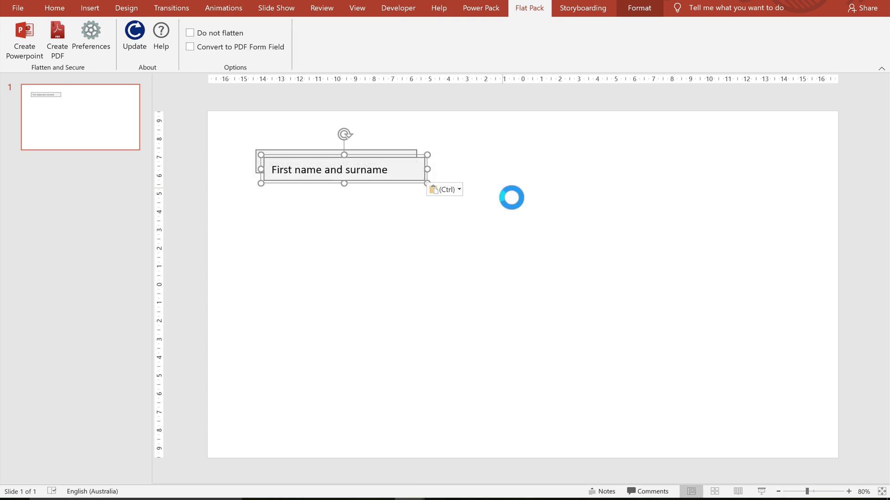
key("ctrl+v")
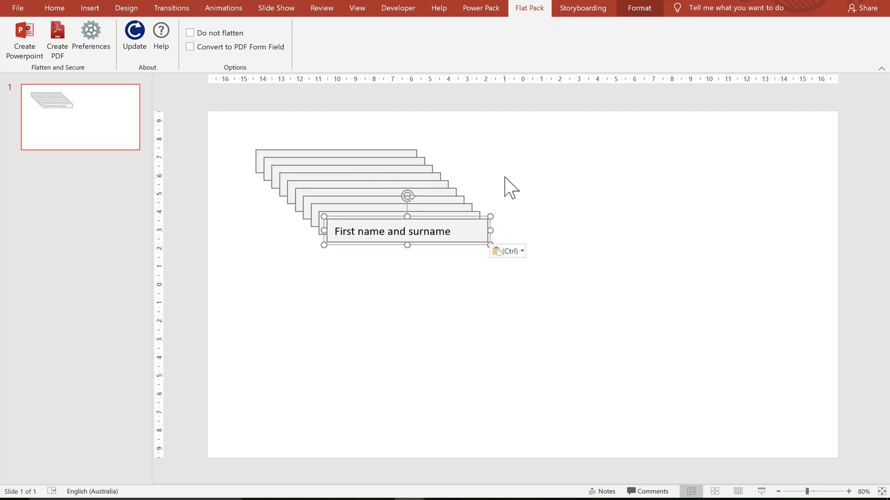
key("ctrl+v")
left_click_drag(380, 256, 307, 433)
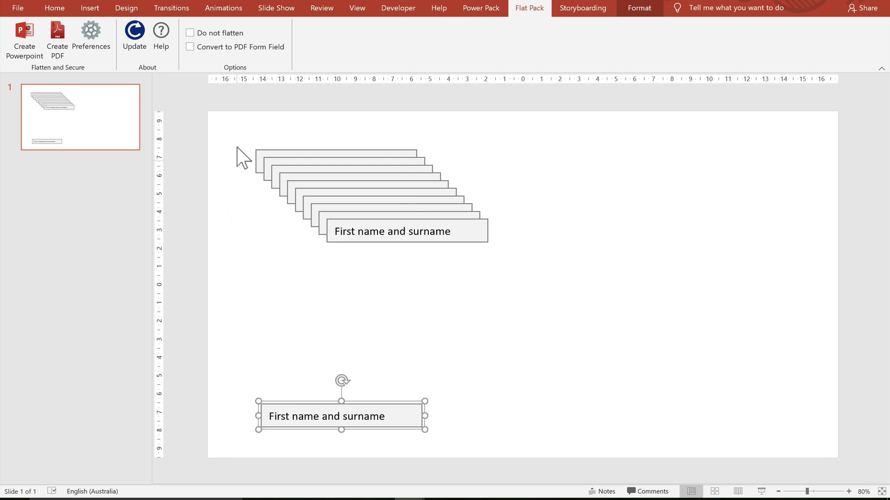
Step: Distribute all the name boxes vertically and align them along their left edges
left_click_drag(238, 133, 513, 467)
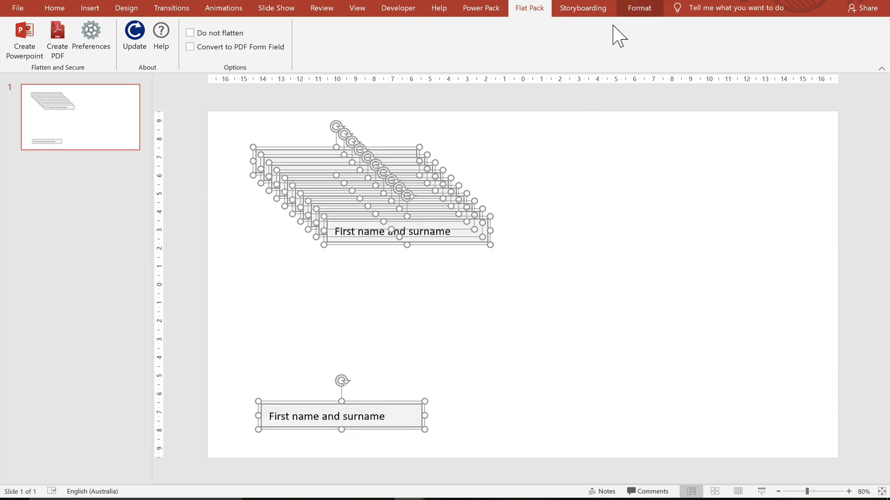
left_click(637, 14)
left_click(652, 27)
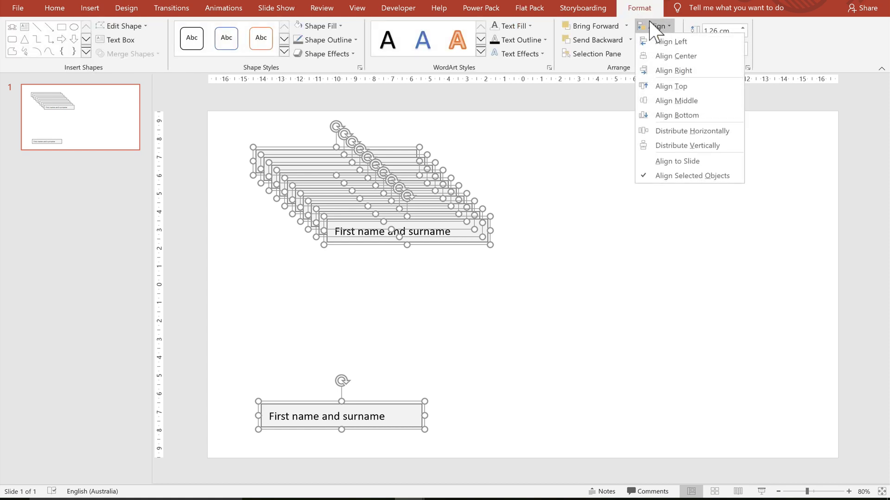
left_click(679, 147)
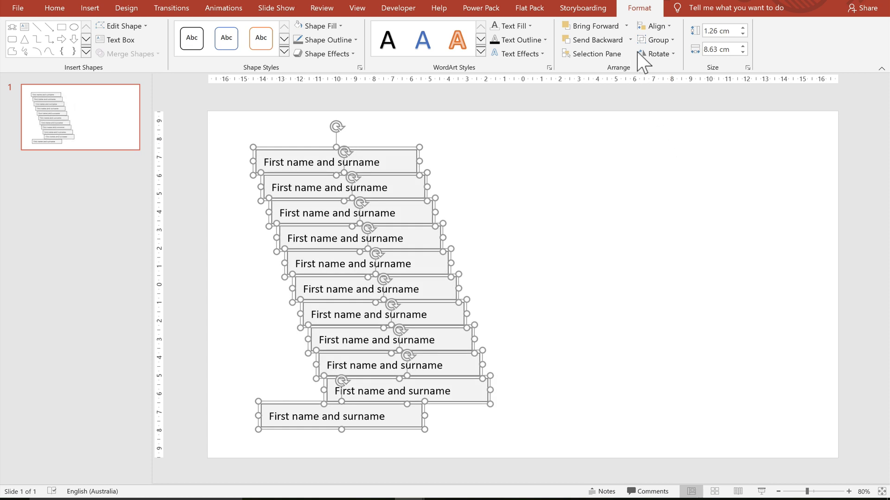
left_click(656, 27)
left_click(656, 38)
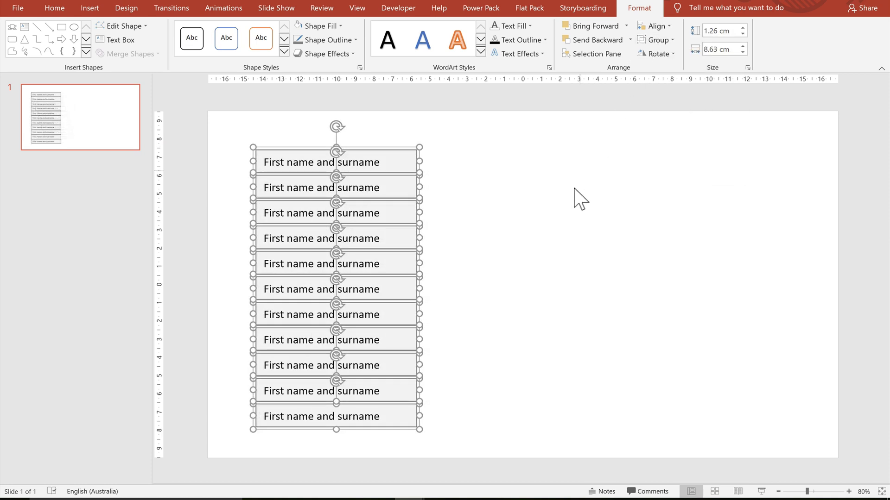
left_click(562, 230)
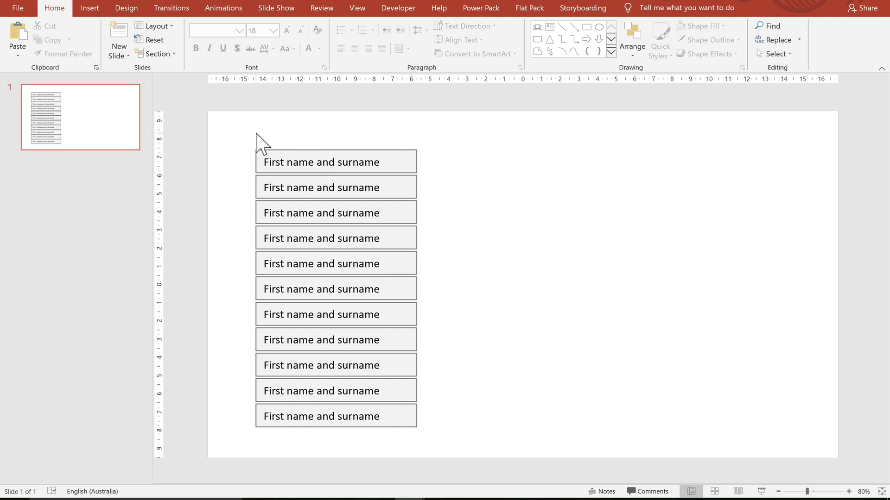
Step: Group the column of eleven boxes and paste two copies to its right
left_click_drag(242, 136, 454, 444)
key("ctrl+g")
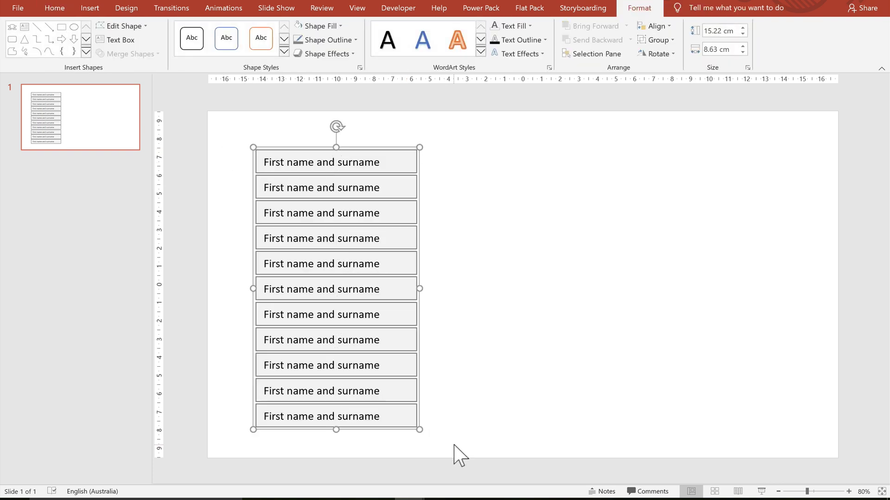
key("ctrl+v")
left_click(298, 224)
left_click_drag(409, 169, 581, 165)
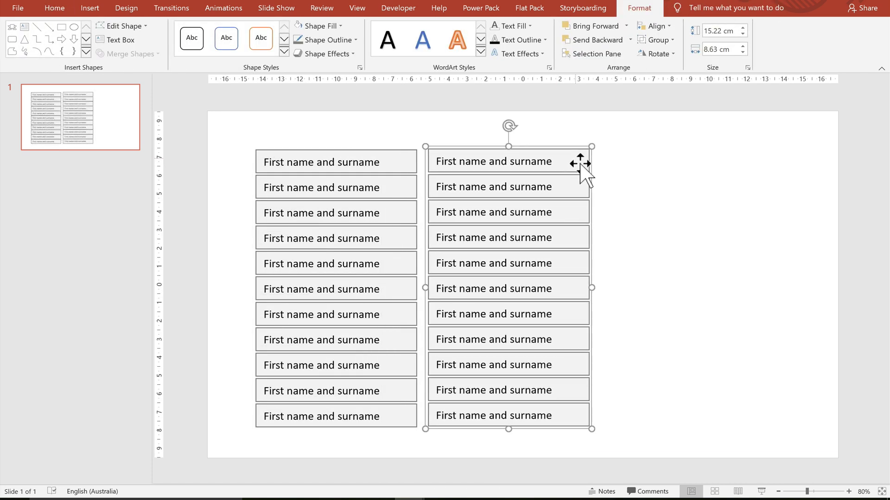
key("ctrl+v")
left_click_drag(418, 161, 768, 154)
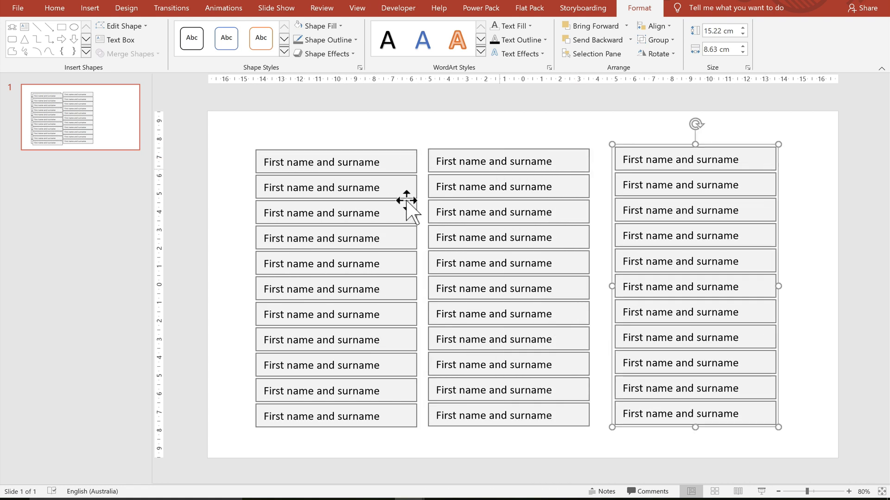
Step: Align the three columns along their tops and distribute them horizontally
left_click(411, 171, "shift")
left_click(469, 171, "shift")
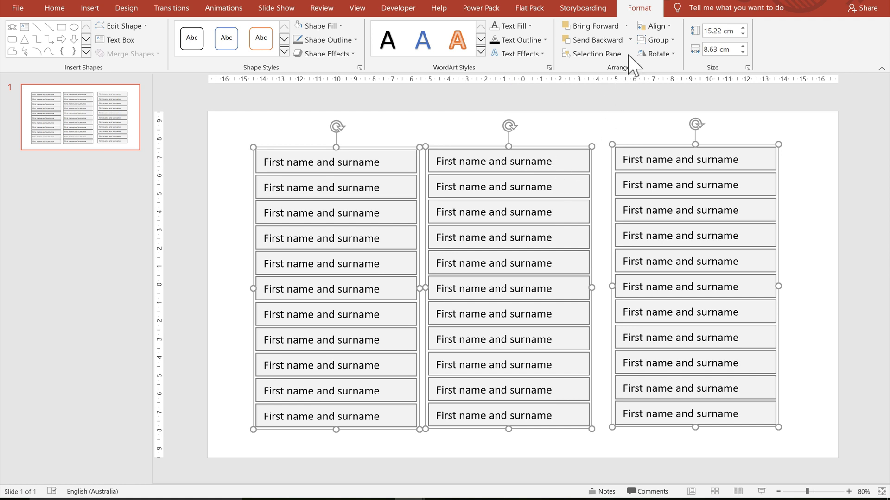
left_click(656, 28)
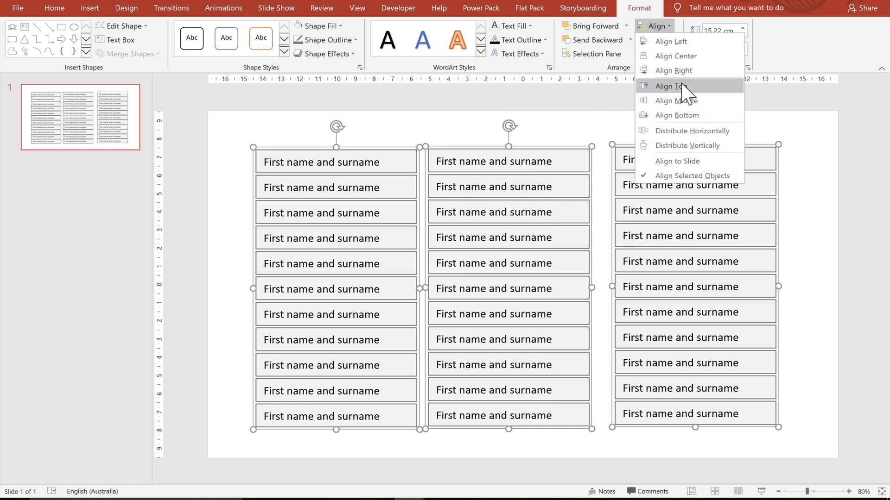
left_click(683, 86)
left_click(656, 26)
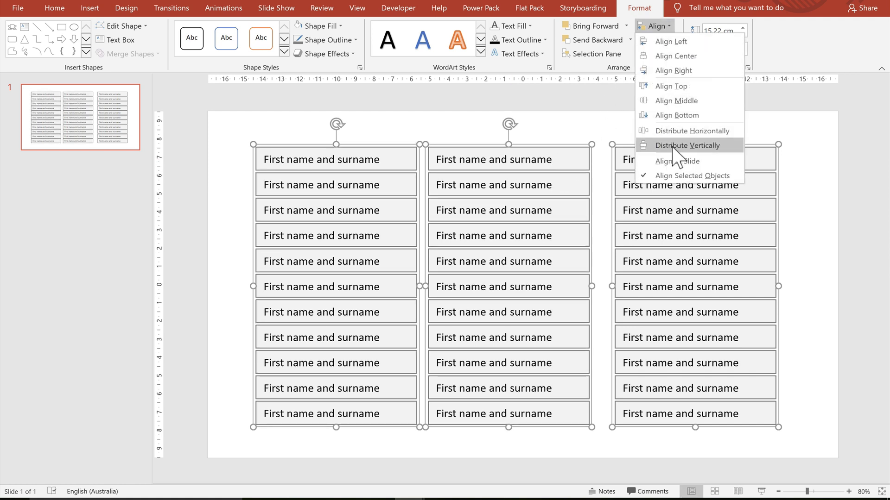
left_click(668, 131)
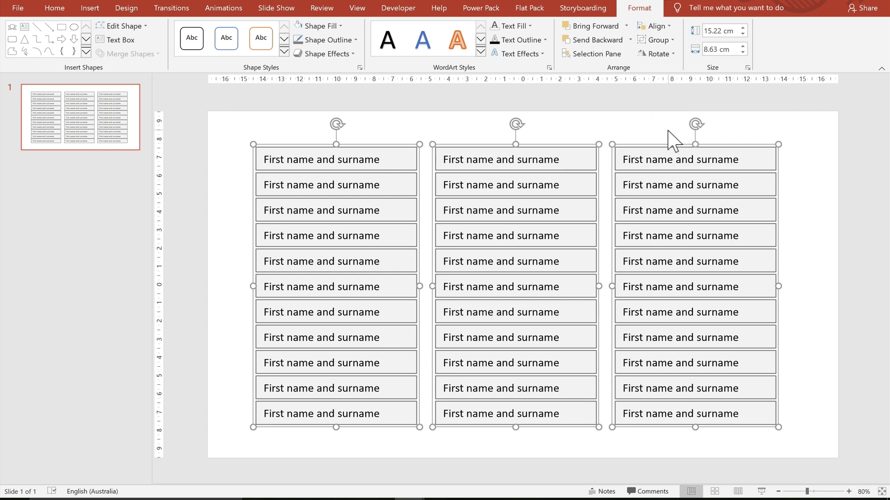
key("Escape")
key("ctrl+a")
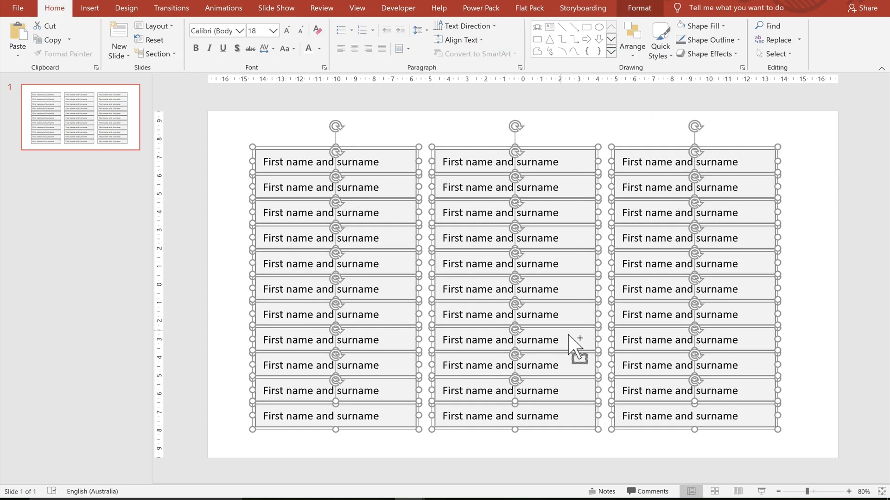
left_click(572, 339)
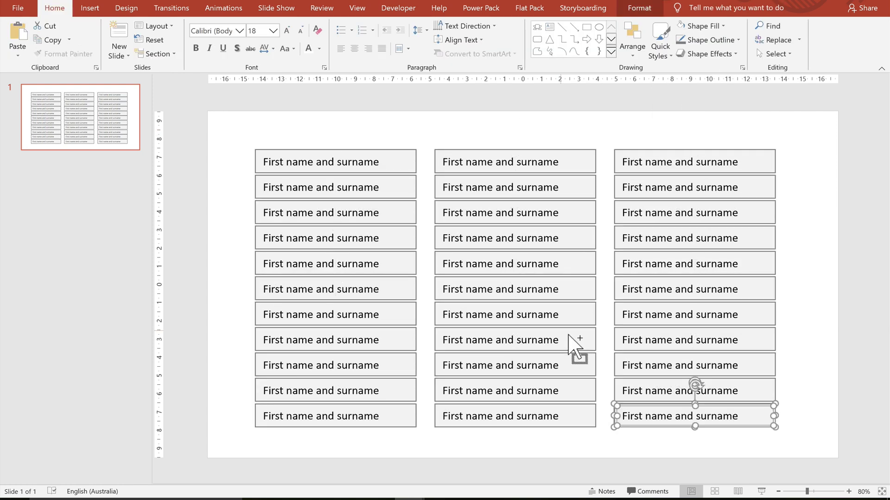
left_click(481, 162)
left_click(366, 168)
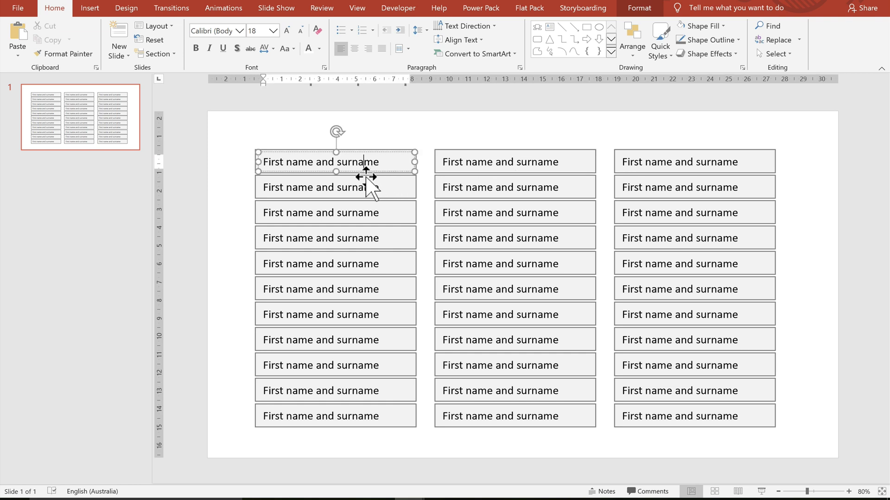
left_click(533, 10)
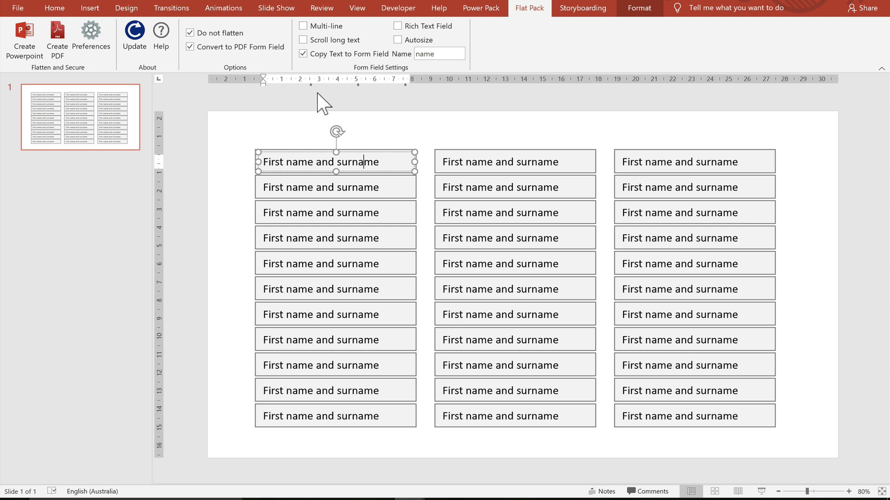
left_click(89, 8)
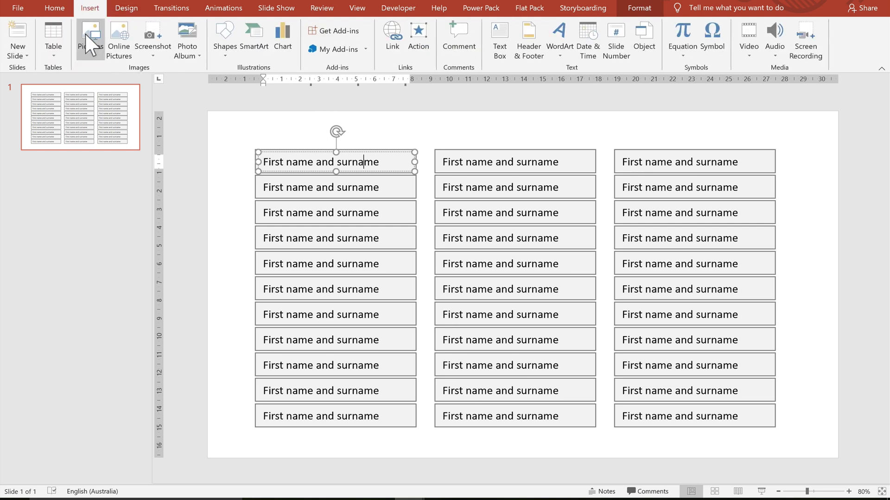
Step: Add a second slide and delete both of its placeholders
left_click(18, 33)
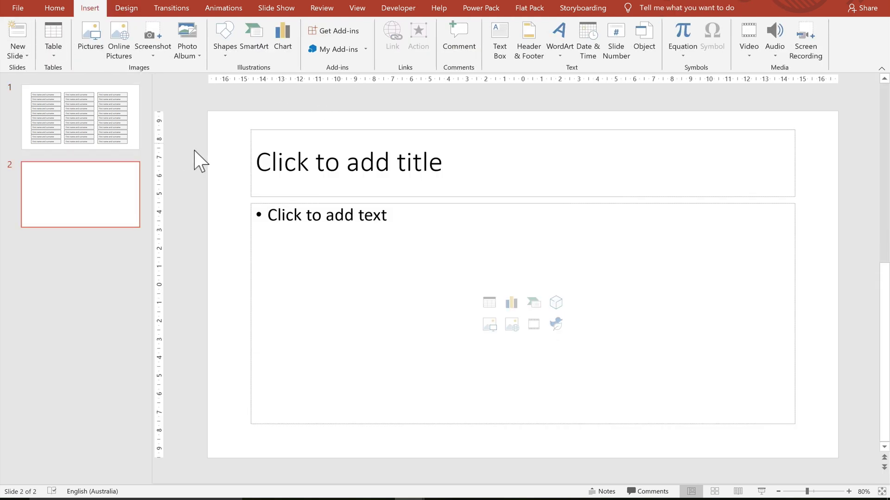
key("ctrl+a")
key("Delete")
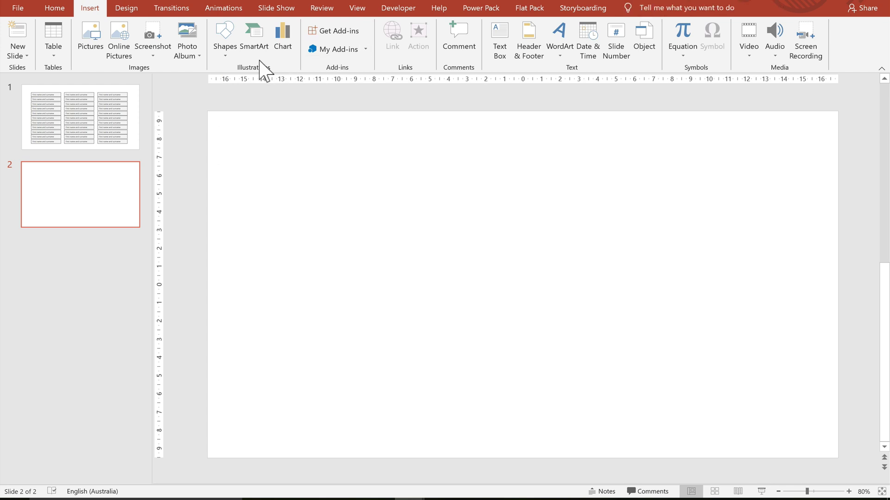
Step: Draw a ribbon banner across the top of slide 2, widening its centre panel and flattening its folds
left_click(233, 52)
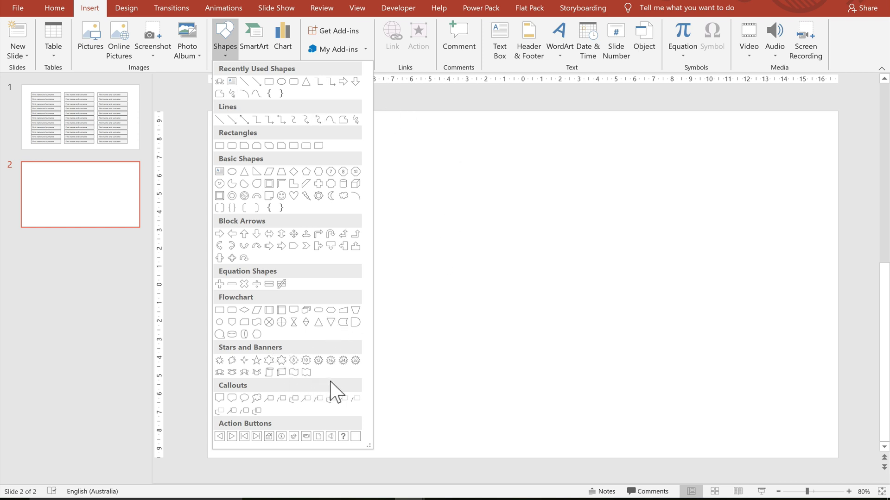
left_click(232, 373)
left_click_drag(281, 172, 806, 201)
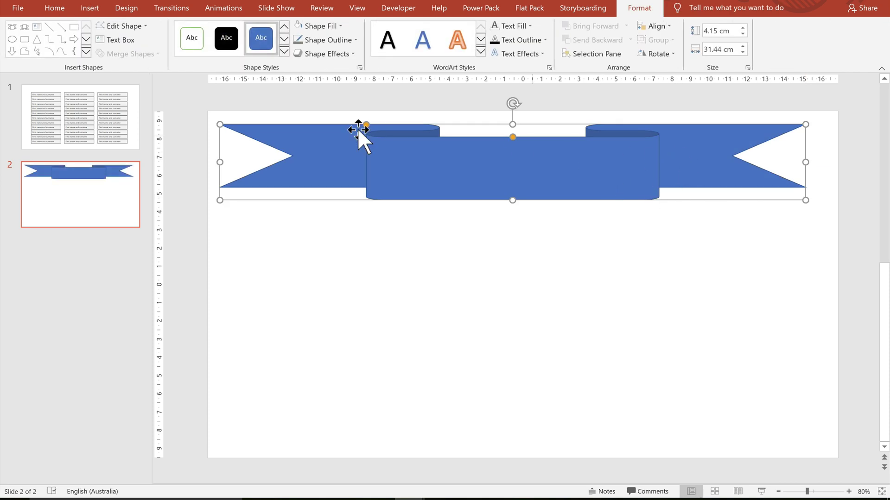
left_click_drag(367, 124, 300, 127)
left_click_drag(510, 136, 511, 133)
left_click(370, 279)
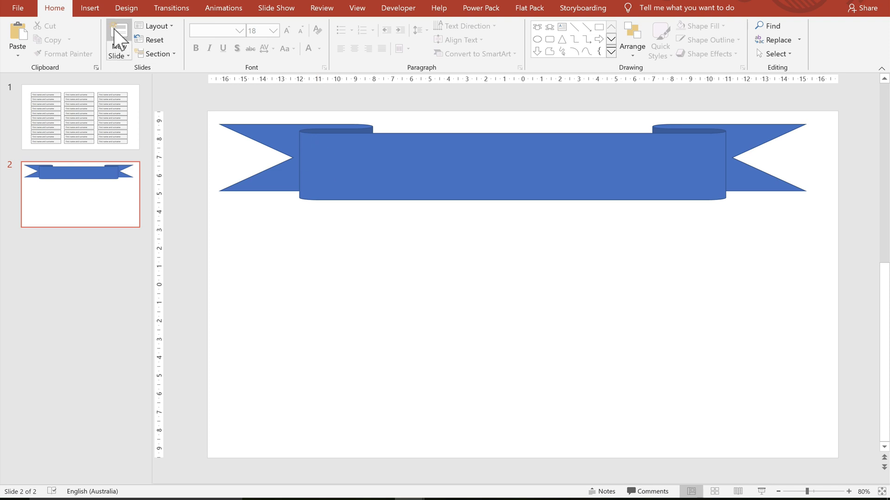
Step: Add a 'First name and surname' text box and stretch it across the blue banner
left_click(98, 8)
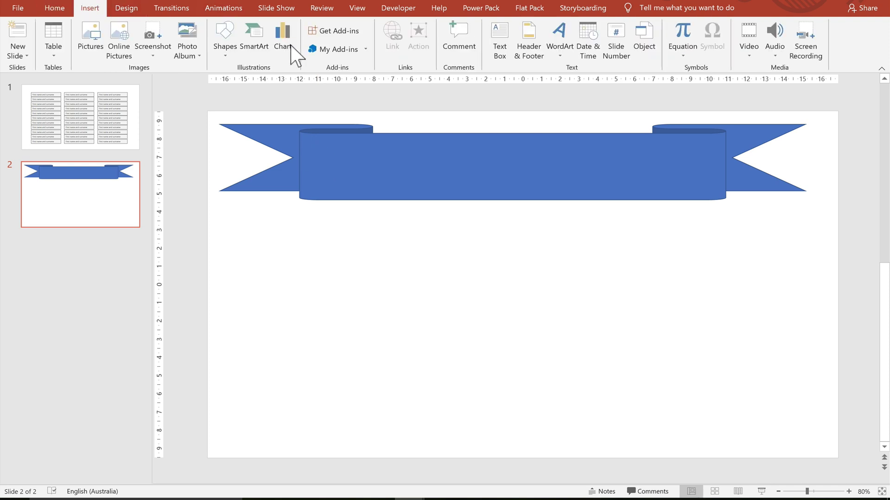
left_click(501, 49)
left_click(331, 287)
type("First ")
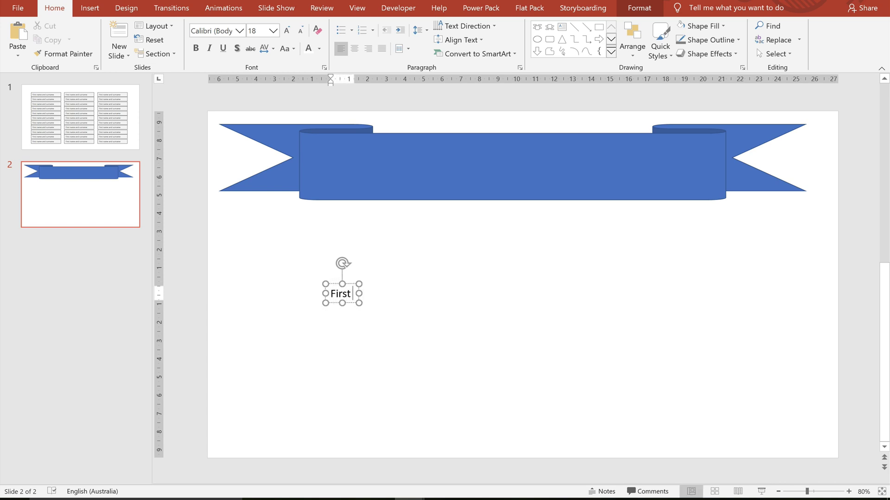
type("name and surname")
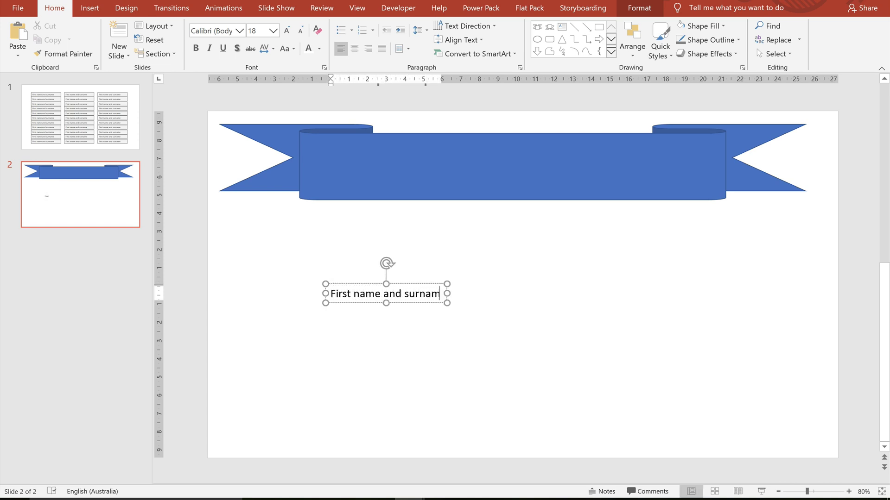
left_click(400, 362)
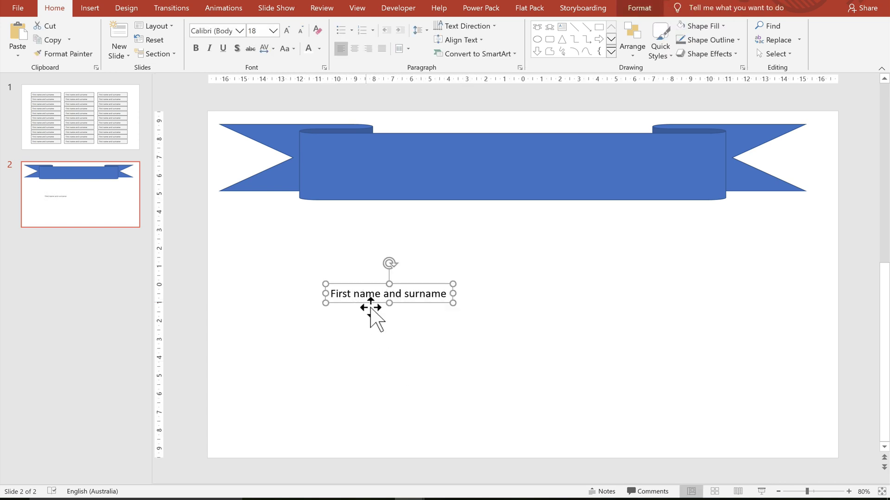
left_click_drag(370, 308, 319, 165)
left_click_drag(551, 167, 723, 172)
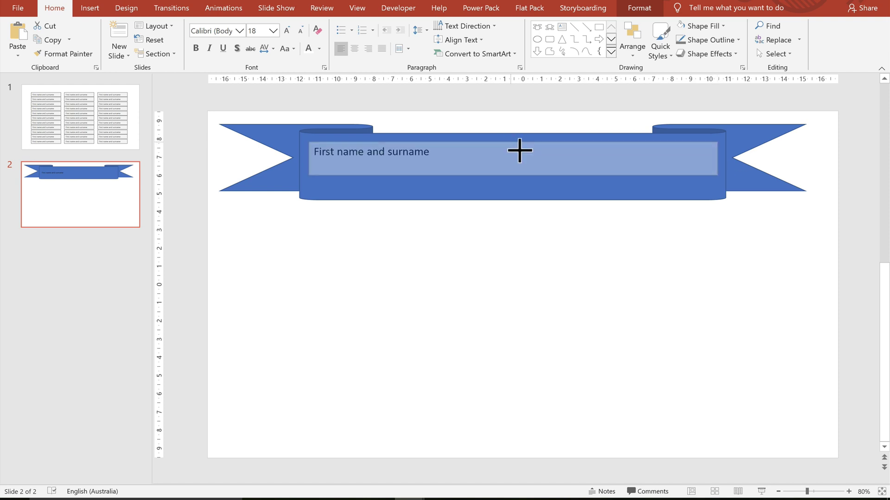
left_click_drag(519, 150, 519, 153)
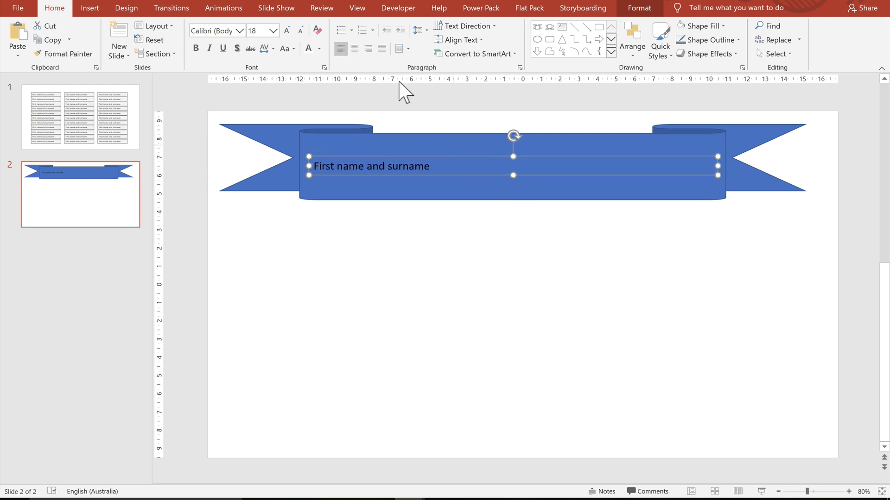
Step: Make the banner text centred, white, Noteworthy at size 44, and move it up onto the ribbon
left_click(355, 48)
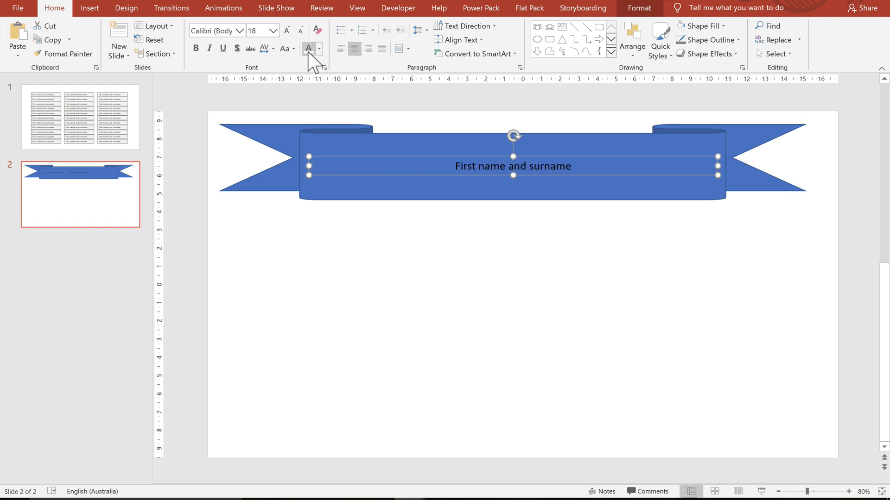
left_click(308, 49)
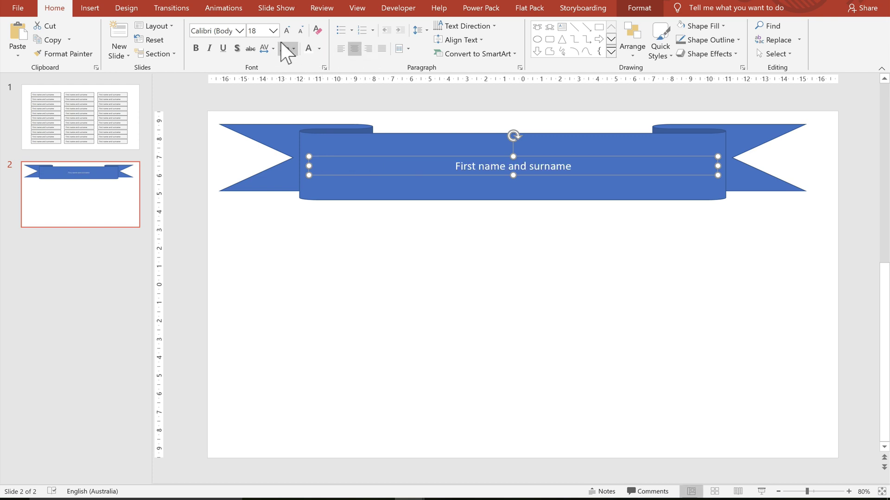
left_click(239, 31)
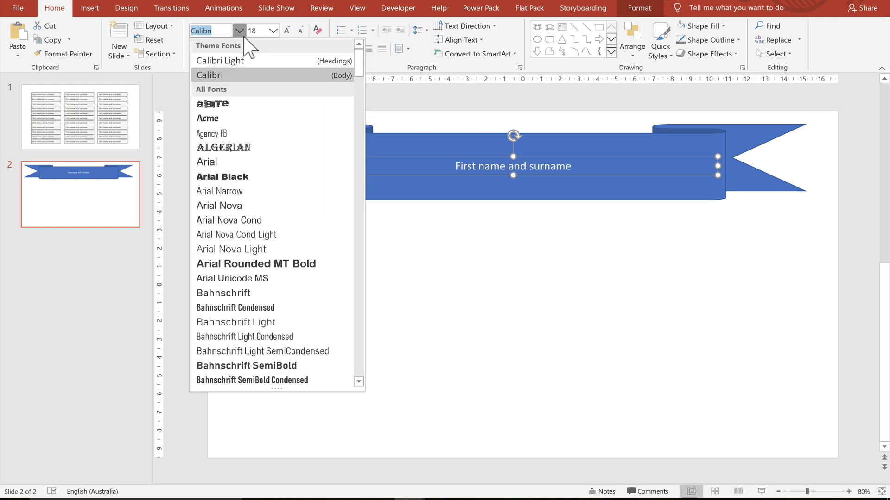
scroll(264, 254, "down", 10)
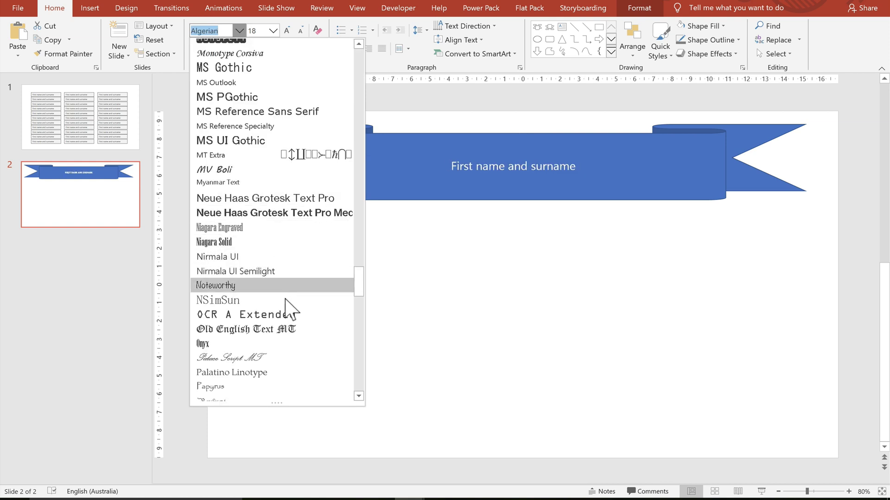
left_click(281, 286)
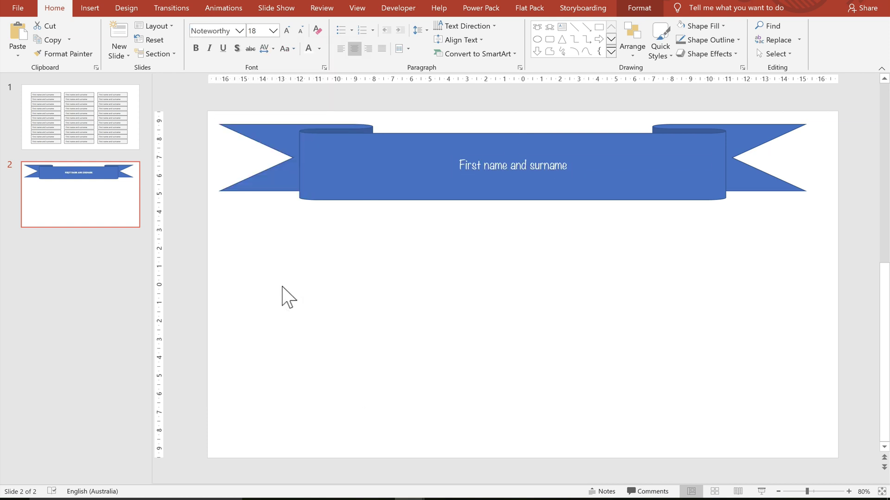
left_click(290, 32)
left_click(291, 30)
left_click(292, 30)
left_click(292, 29)
left_click(292, 30)
left_click(291, 30)
left_click(291, 30)
left_click_drag(457, 167, 455, 154)
Step: Make the banner text a single-line PDF form field named name1
left_click(527, 11)
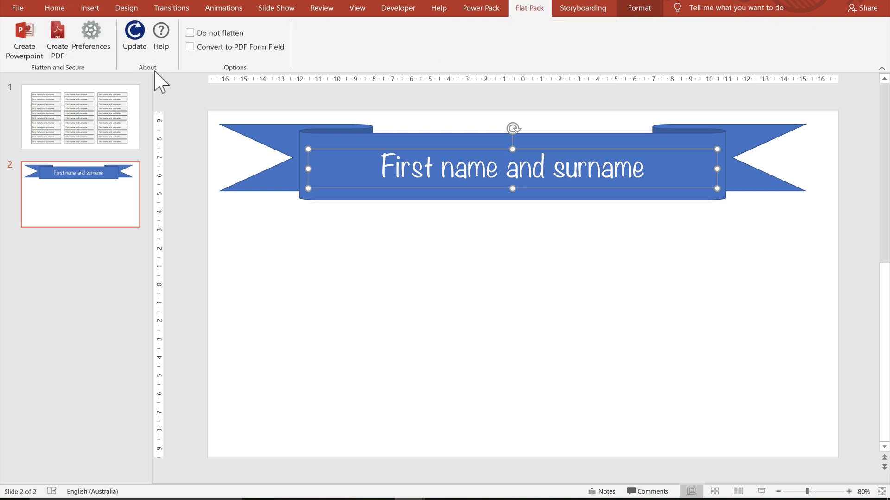
left_click(198, 48)
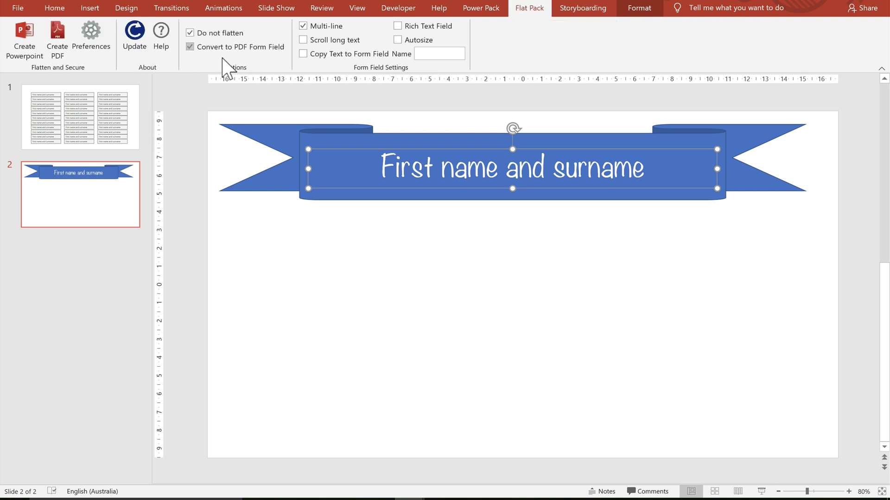
left_click(316, 29)
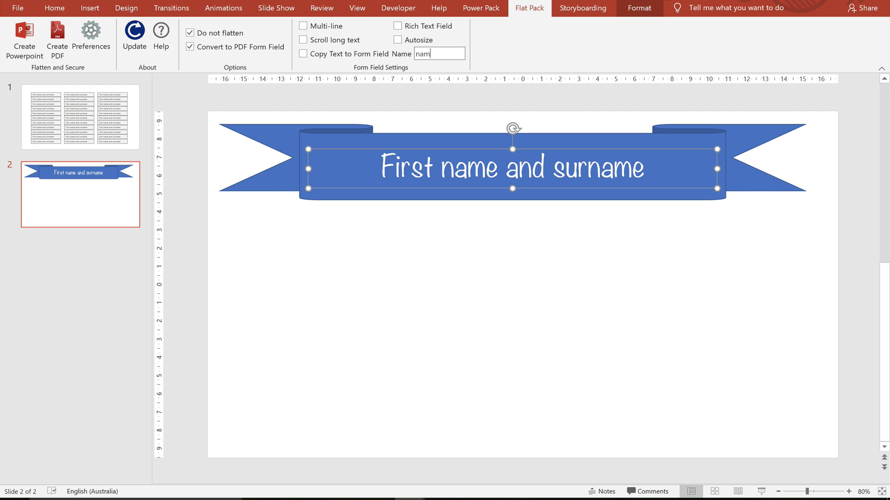
Step: Check the field name of the first name box on slide 1
left_click(79, 134)
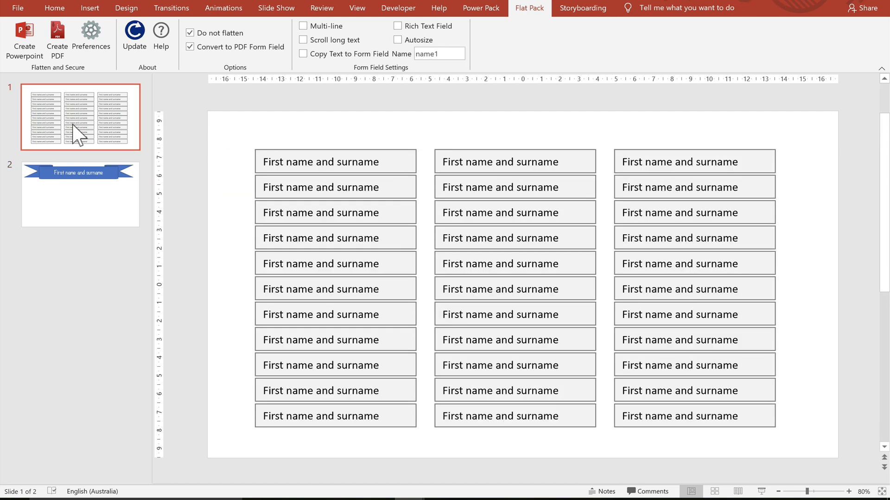
left_click(334, 162)
left_click(449, 54)
left_click(415, 127)
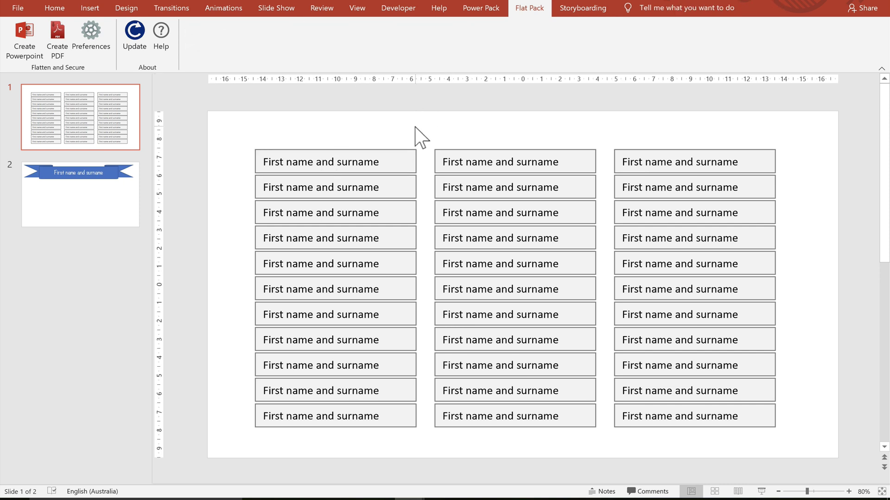
Step: Create the fillable PDF and type a sample name into its first name field
left_click(57, 44)
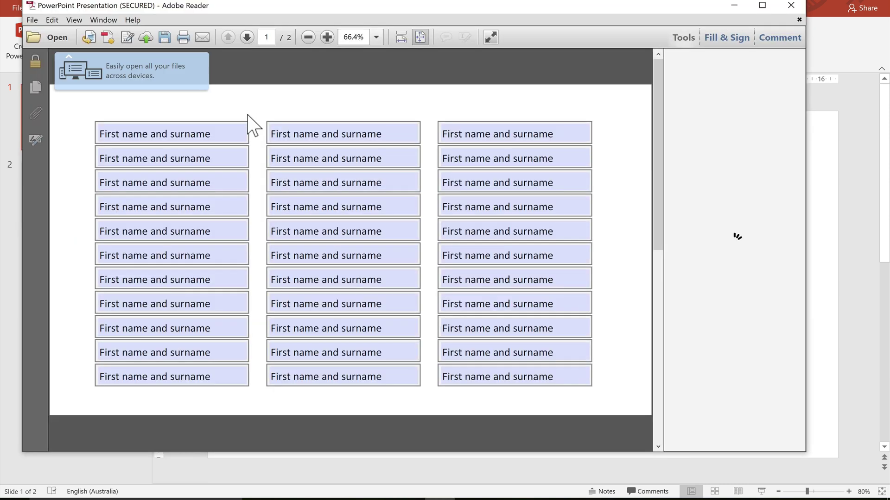
left_click(246, 37)
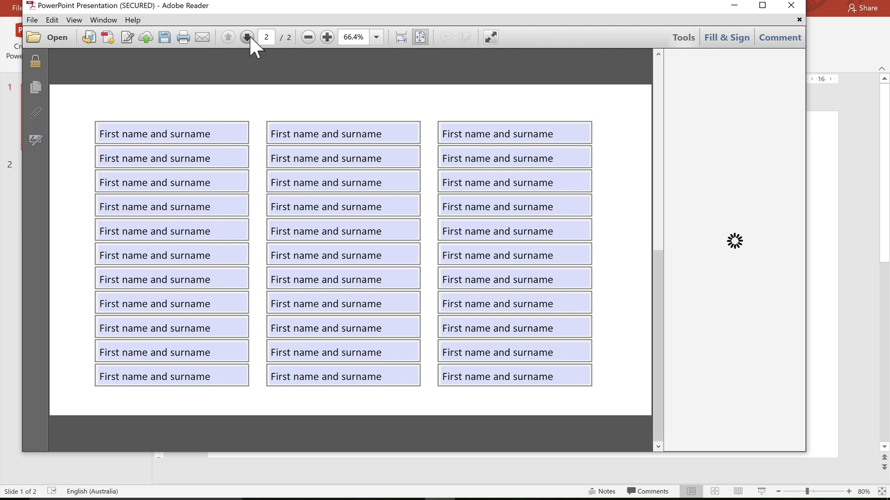
left_click(227, 37)
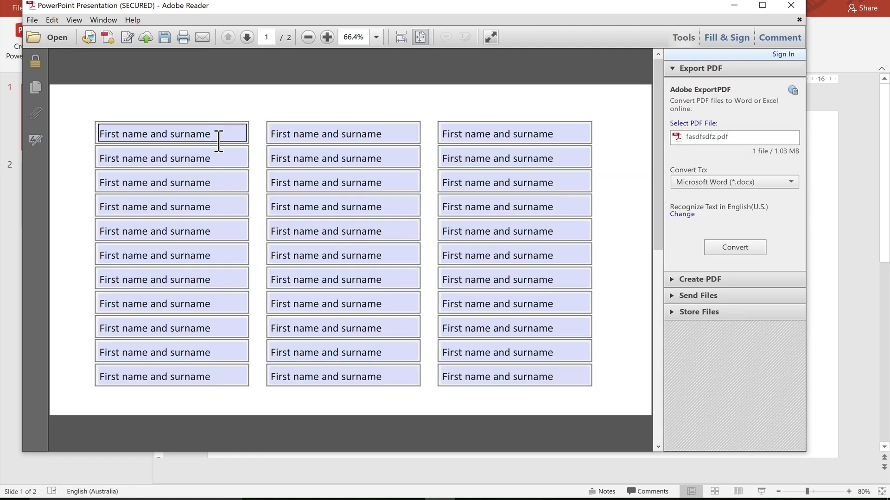
left_click_drag(218, 137, 49, 145)
type("John Smith")
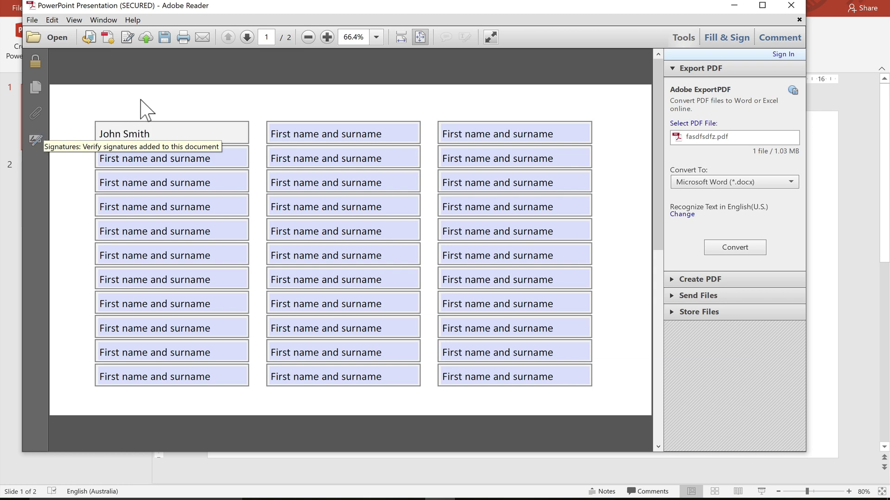
left_click(141, 103)
Step: Confirm the name appears on the banner page, then close the PDF
left_click(247, 37)
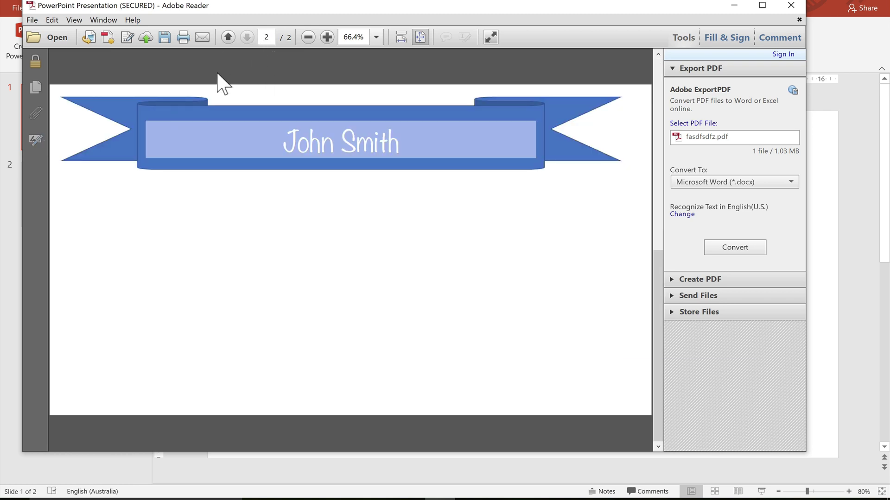
left_click(227, 38)
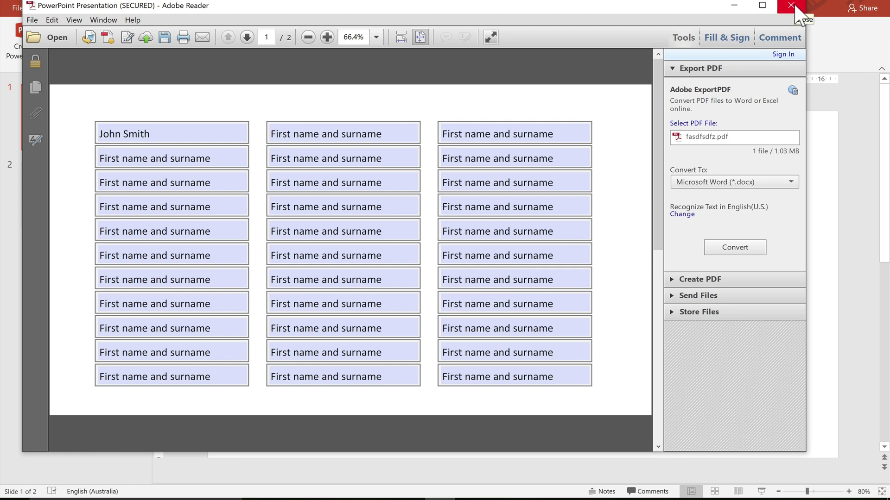
left_click(246, 37)
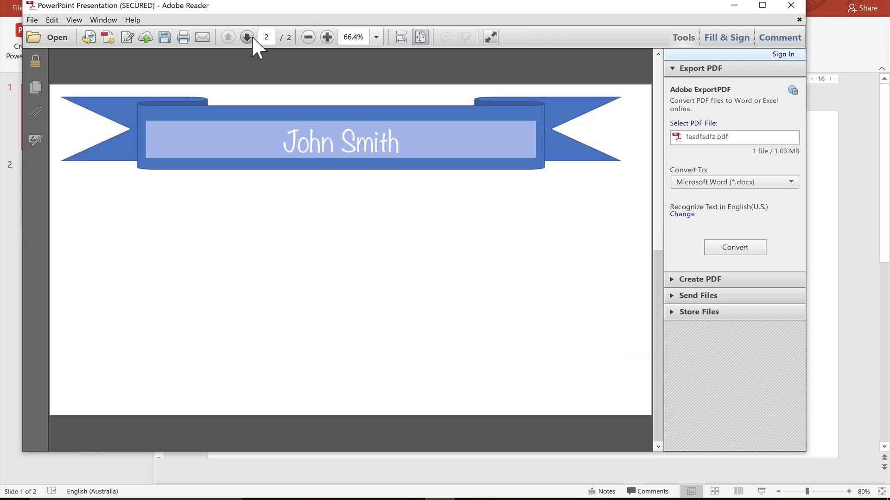
left_click(129, 215)
Step: Paste the banner slide as slide 3 and append '2' to its banner field name
key("ctrl+v")
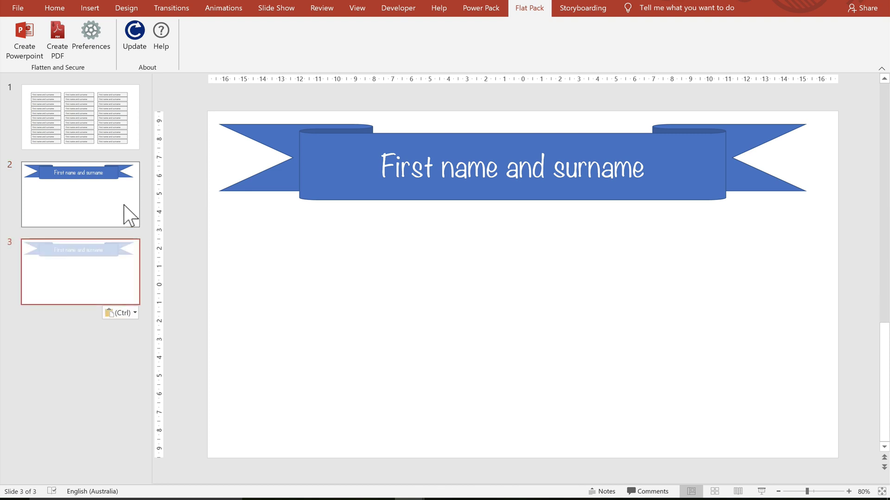
left_click(453, 165)
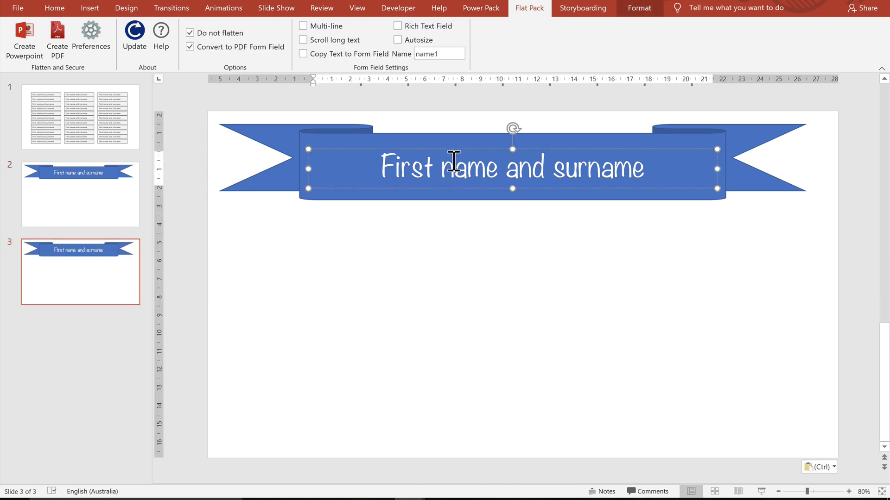
left_click(451, 61)
left_click(453, 62)
type("2")
Step: Check that slide 1's second name box field is name2, then export a fresh three-page fillable PDF
left_click(87, 122)
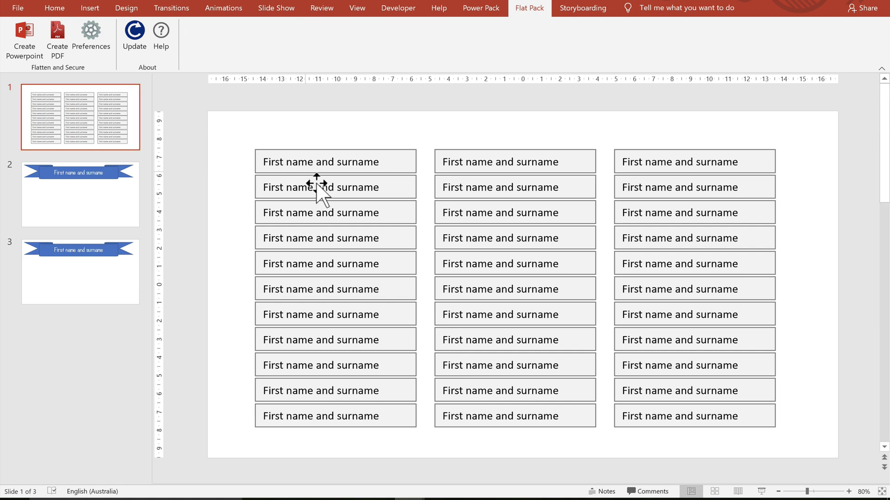
left_click(319, 190)
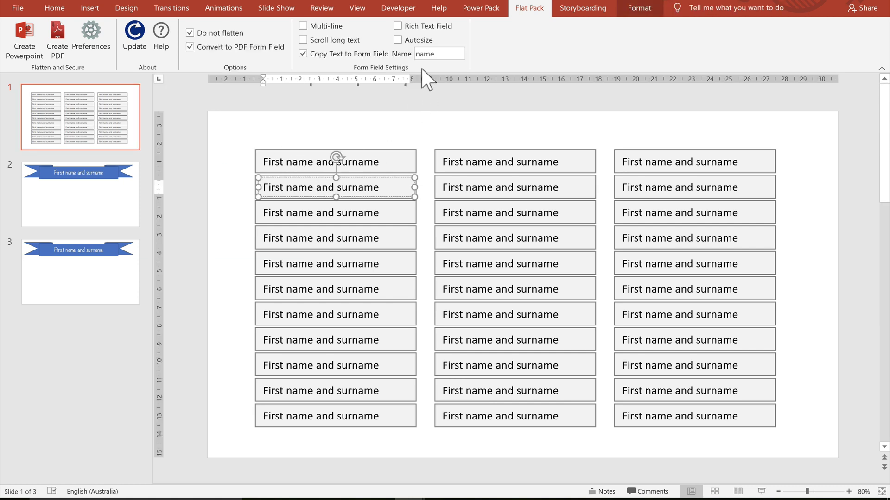
left_click(428, 56)
left_click(445, 59)
left_click(424, 121)
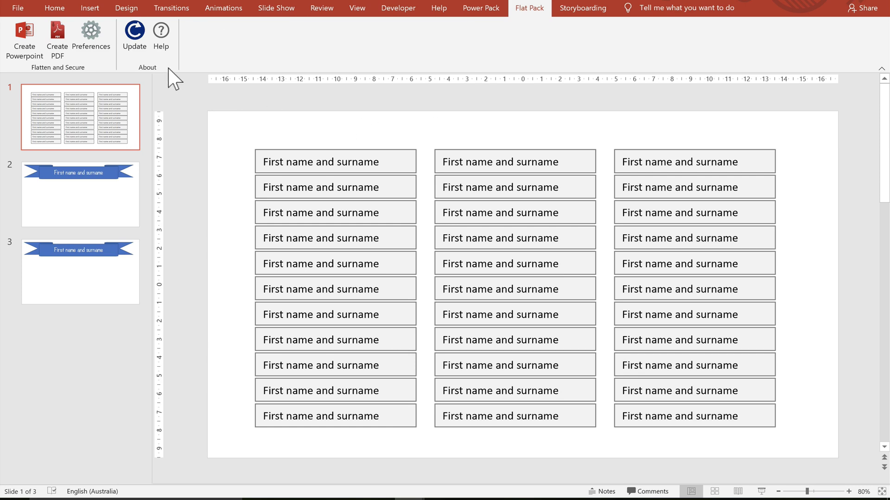
left_click(65, 55)
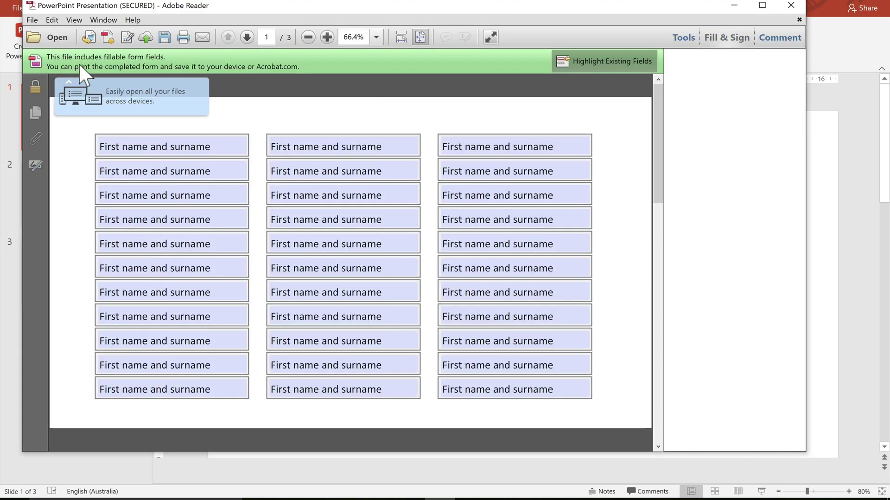
left_click(218, 152)
Step: Fill the first two name fields with 'Jo' and 'Another Name'
left_click_drag(232, 153, 51, 155)
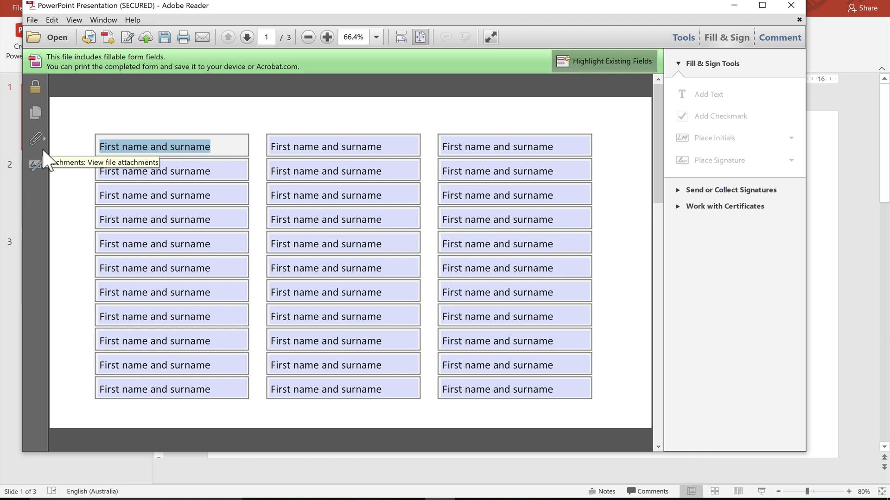
type("John Smith")
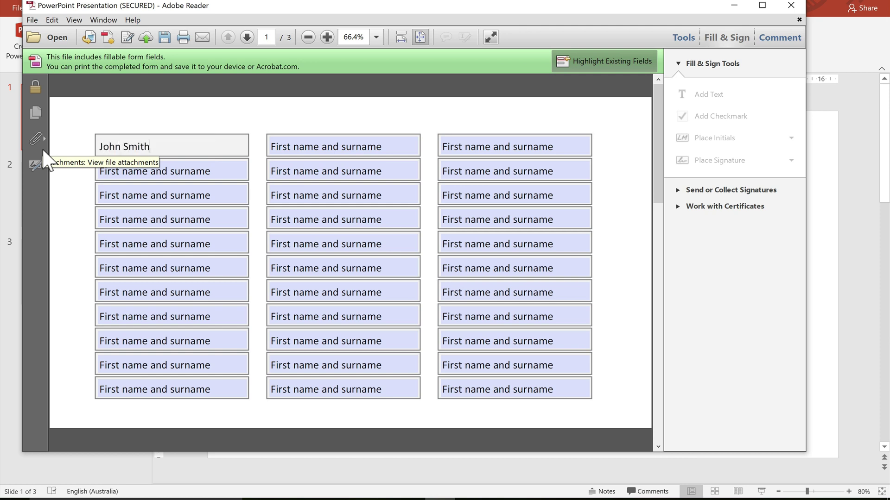
left_click_drag(211, 173, 49, 171)
type("Anot")
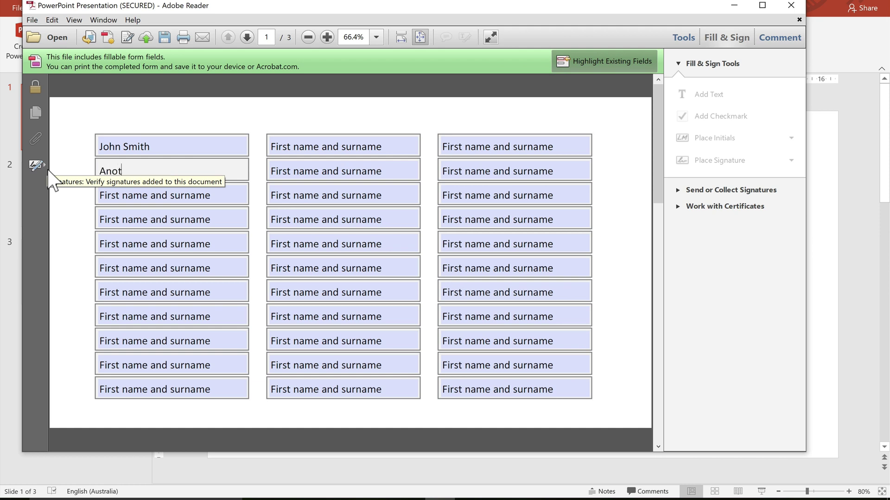
type("her Name")
left_click(185, 124)
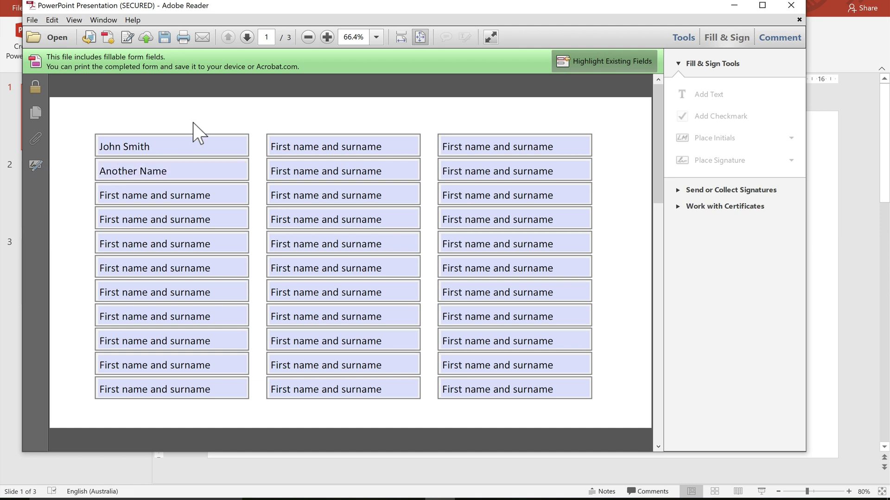
Step: On page 3, change the banner name to 'Change it here'
left_click(247, 37)
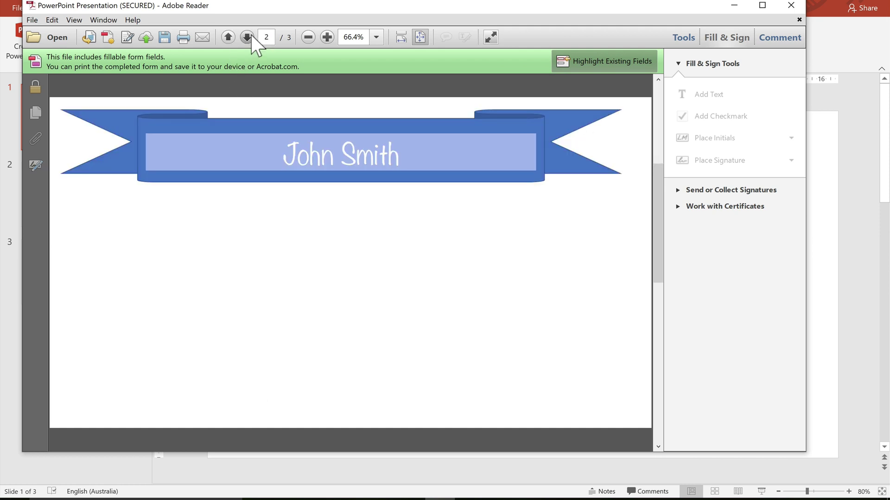
left_click(247, 38)
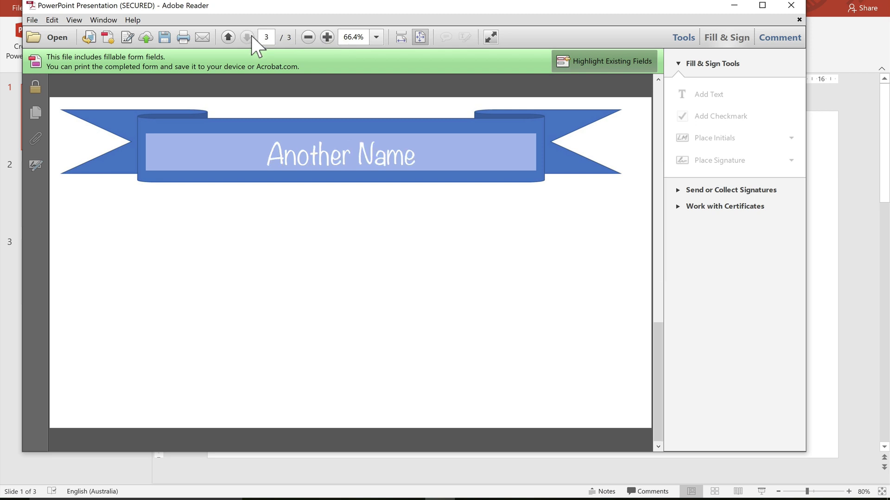
left_click_drag(431, 163, 263, 154)
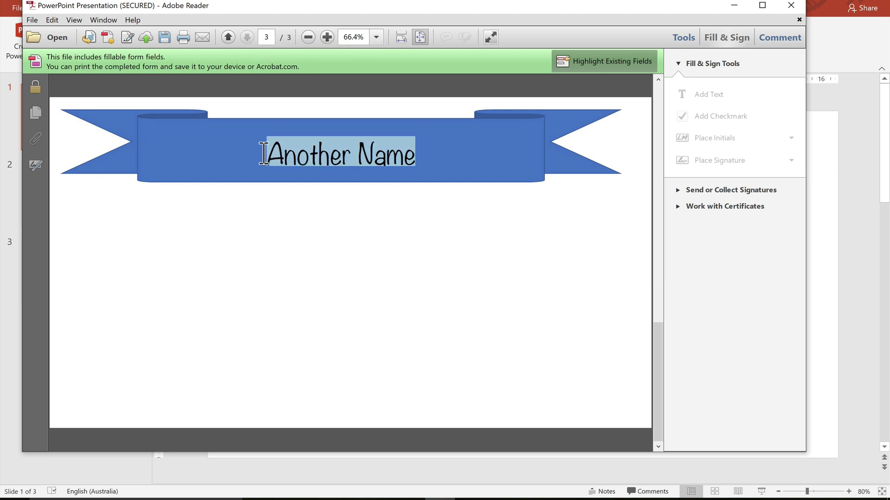
type("Change")
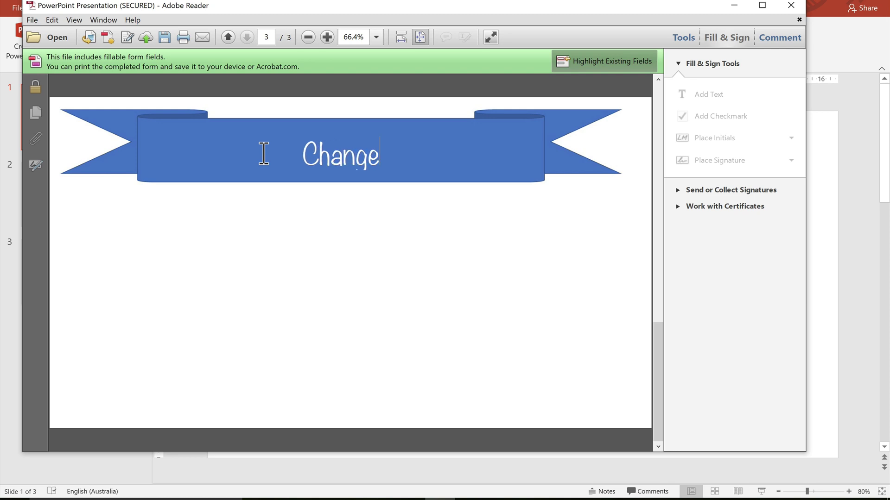
type(" it here")
left_click(324, 301)
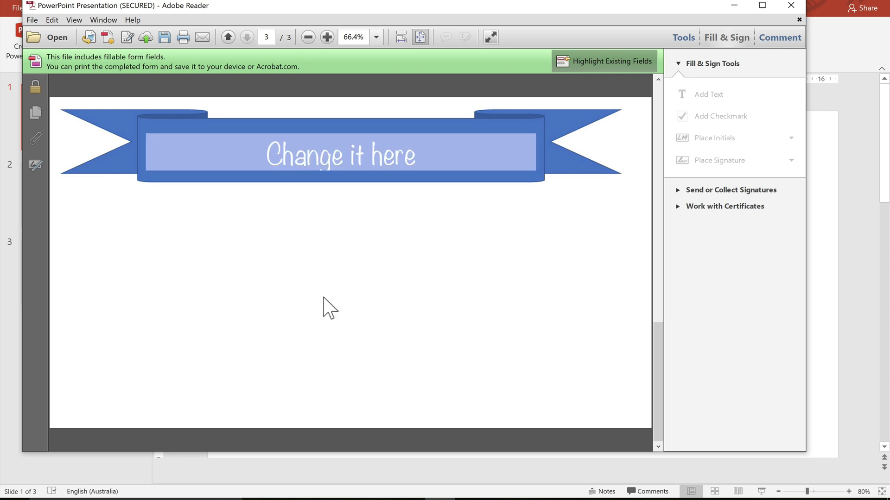
Step: Return to page 1 to confirm the second name field now reads 'Change it here'
left_click(230, 39)
left_click(230, 39)
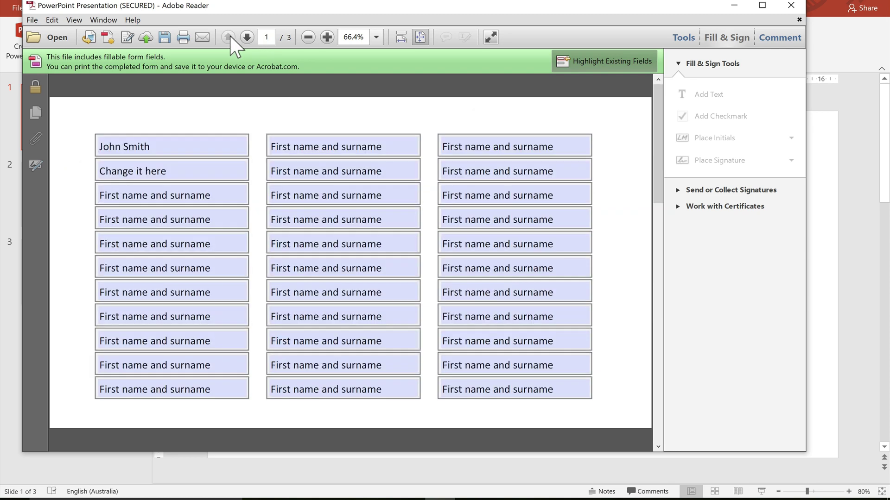
left_click(177, 147)
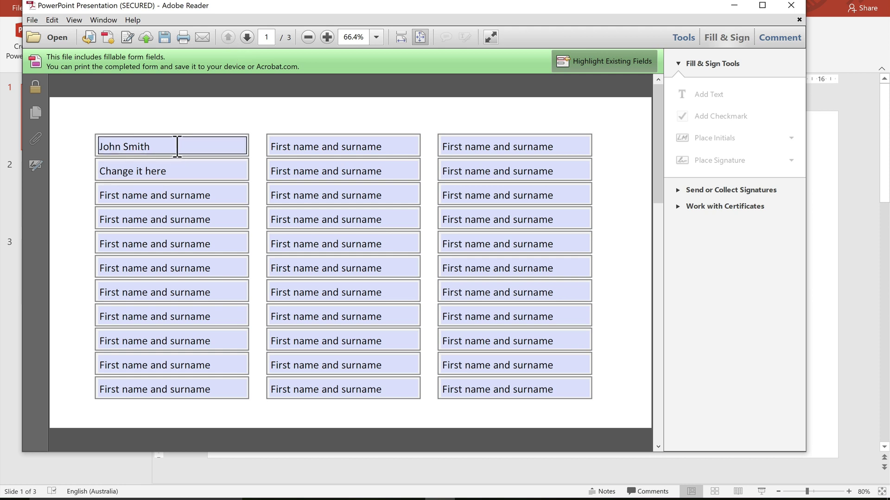